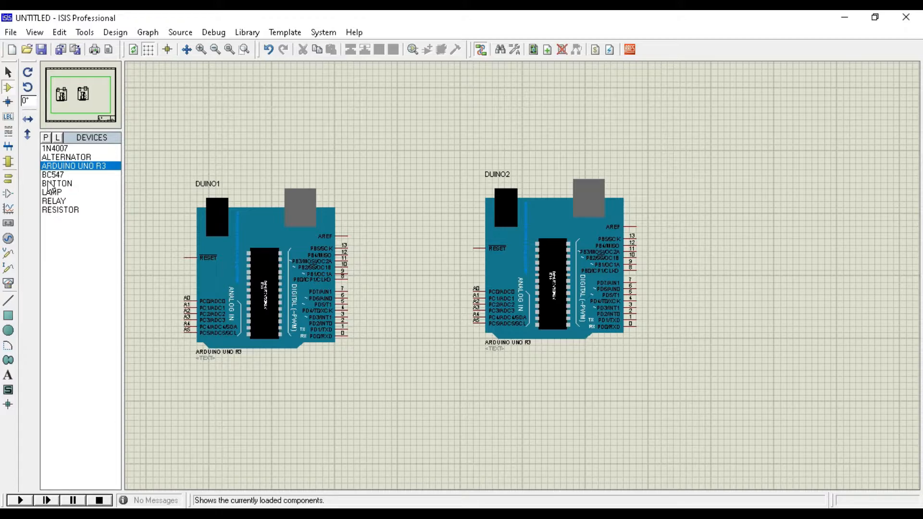
# Step: Place two push buttons, one above the other, over the DUINO1 board
pyautogui.click(52, 183)
pyautogui.click(255, 173)
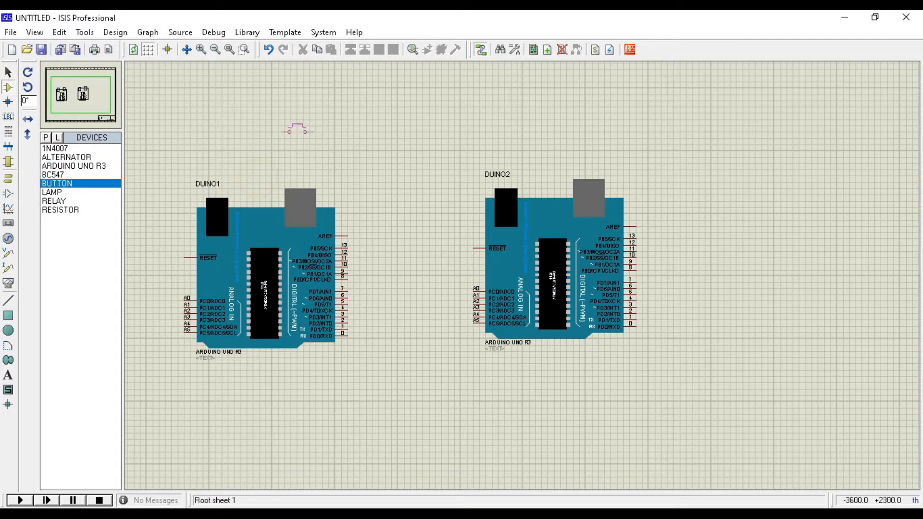
pyautogui.click(287, 136)
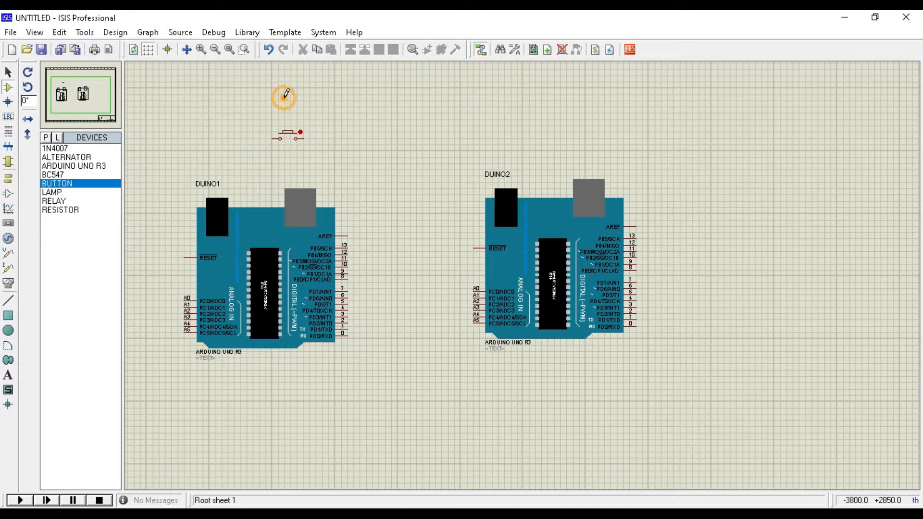
pyautogui.click(287, 98)
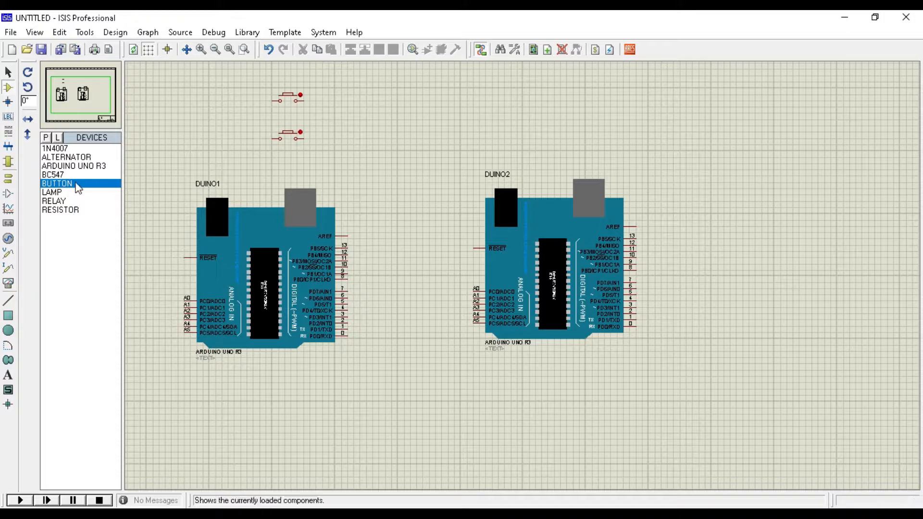
# Step: Add a ground terminal above DUINO1 and wire it to the near end of the lower button
pyautogui.click(8, 179)
pyautogui.click(58, 192)
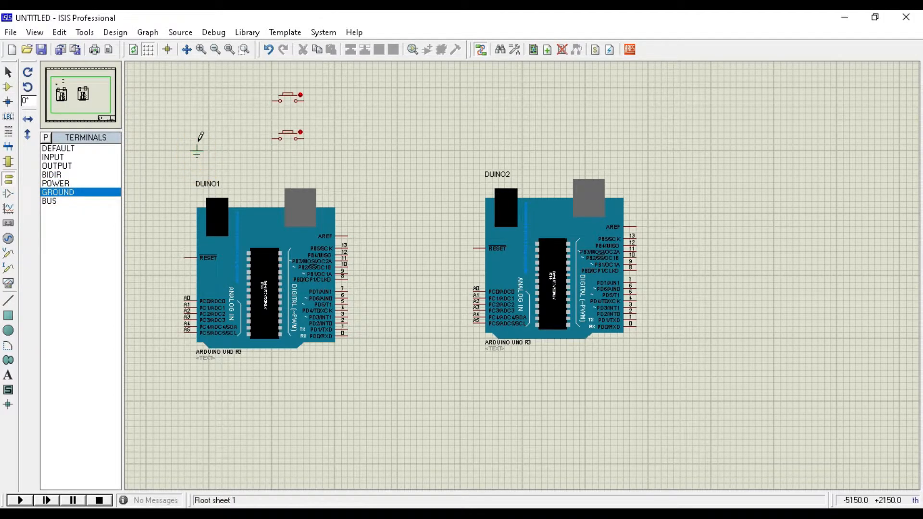
pyautogui.click(197, 143)
pyautogui.click(197, 144)
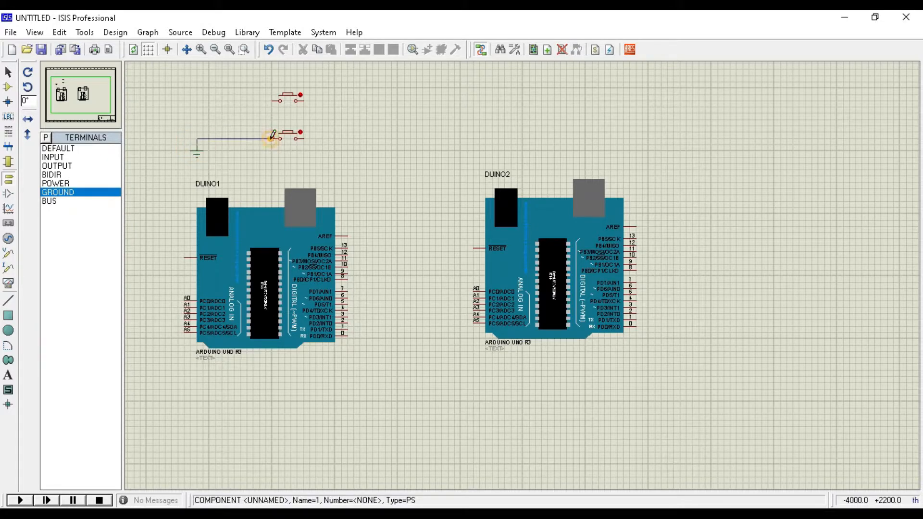
pyautogui.click(273, 136)
# Step: Join the upper button to the ground wire and connect the upper button to DUINO1 pin 13 and the lower one to pin 12
pyautogui.click(201, 49)
pyautogui.click(77, 94)
pyautogui.click(73, 89)
pyautogui.click(373, 118)
pyautogui.click(286, 175)
pyautogui.click(408, 118)
pyautogui.click(473, 339)
pyautogui.click(408, 174)
pyautogui.click(473, 348)
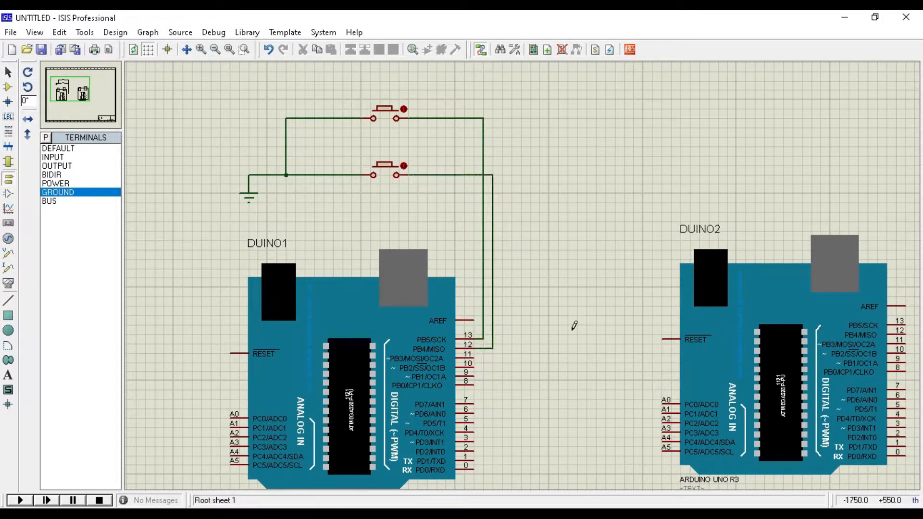
# Step: Place a resistor and a BC547 transistor in line beside DUINO2's digital pins
pyautogui.click(82, 93)
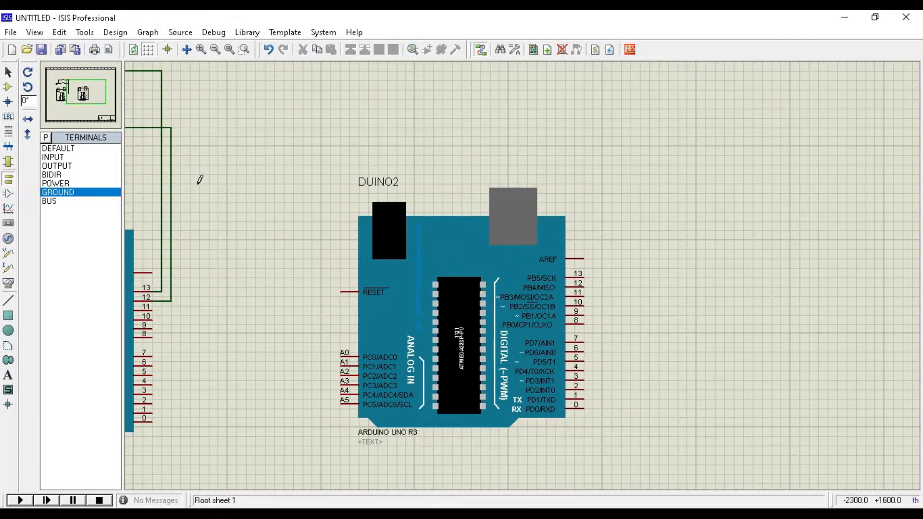
pyautogui.click(9, 88)
pyautogui.click(68, 210)
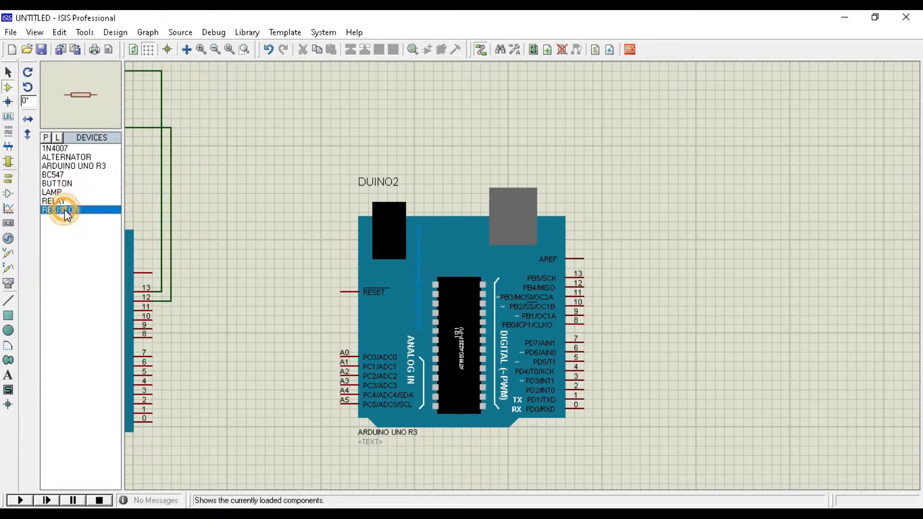
pyautogui.click(657, 283)
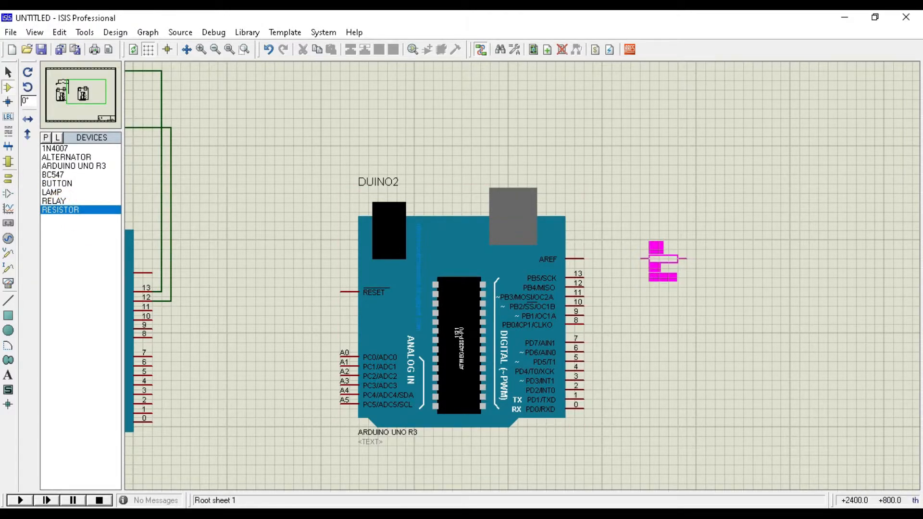
pyautogui.click(663, 282)
pyautogui.click(53, 174)
pyautogui.click(720, 267)
pyautogui.click(720, 282)
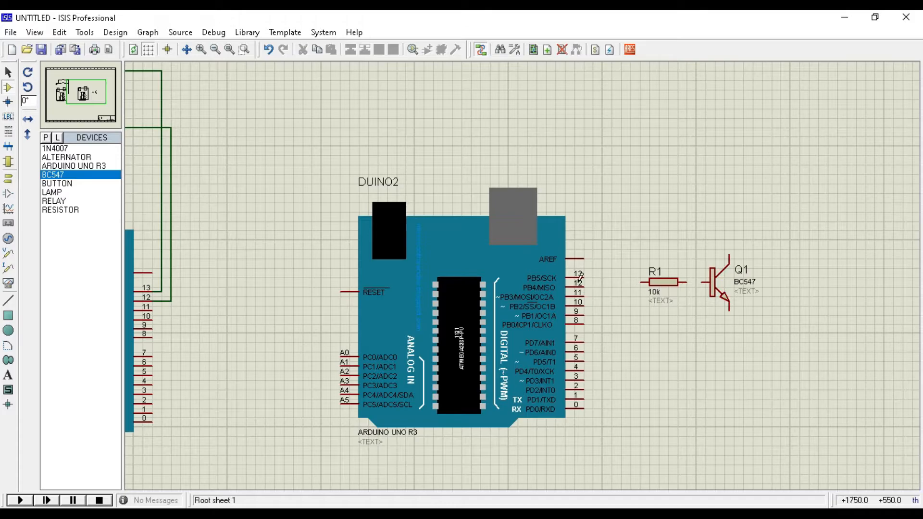
# Step: Wire resistor R1 between DUINO2 pin 9 and the base of transistor Q1, and set its value to 330
pyautogui.click(584, 313)
pyautogui.doubleClick(659, 290)
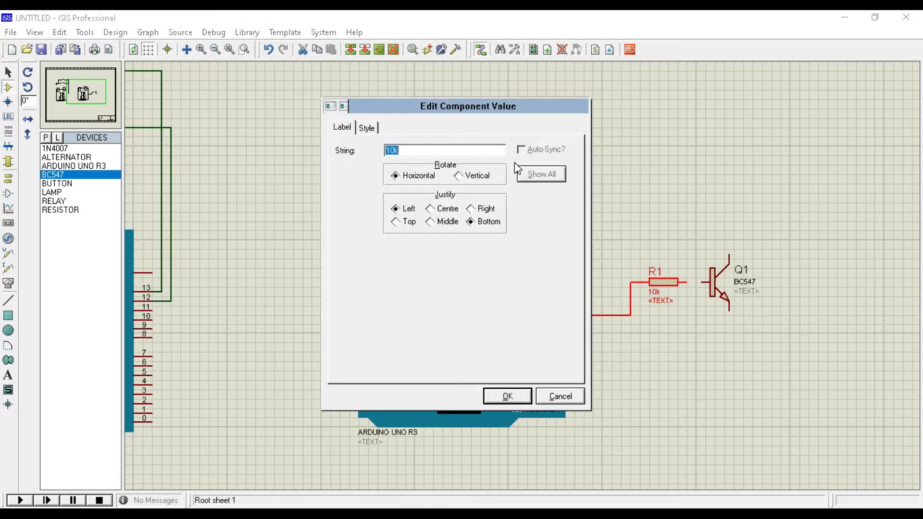
pyautogui.click(507, 396)
pyautogui.click(688, 281)
pyautogui.click(701, 281)
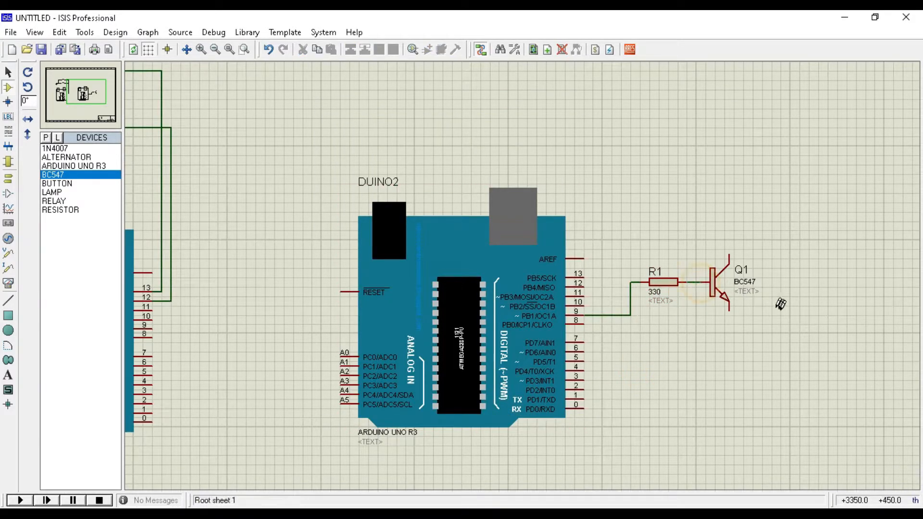
# Step: Add a ground terminal below transistor Q1 and wire it to the emitter
pyautogui.click(5, 179)
pyautogui.click(74, 194)
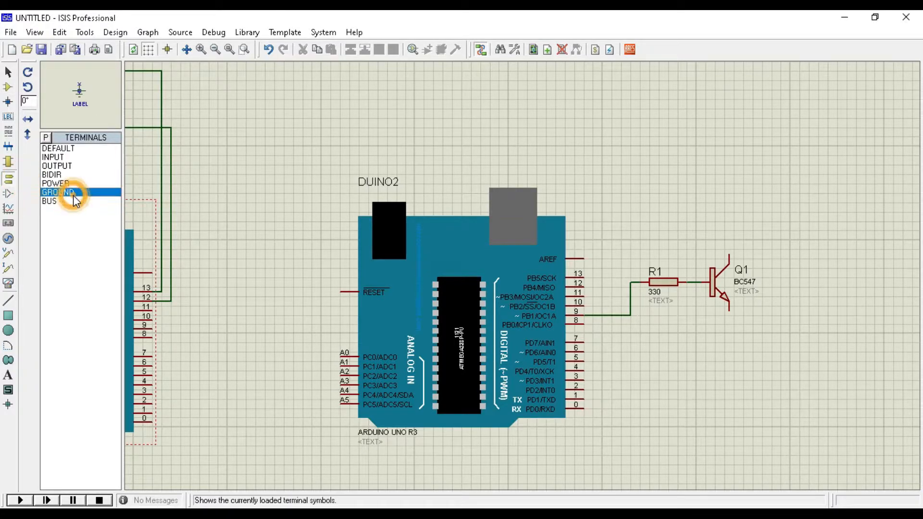
pyautogui.click(719, 339)
pyautogui.click(729, 310)
pyautogui.click(720, 330)
# Step: Place a relay above transistor Q1 and a 1N4007 diode beside its coil, rotated so that its cathode points up
pyautogui.click(7, 87)
pyautogui.click(54, 201)
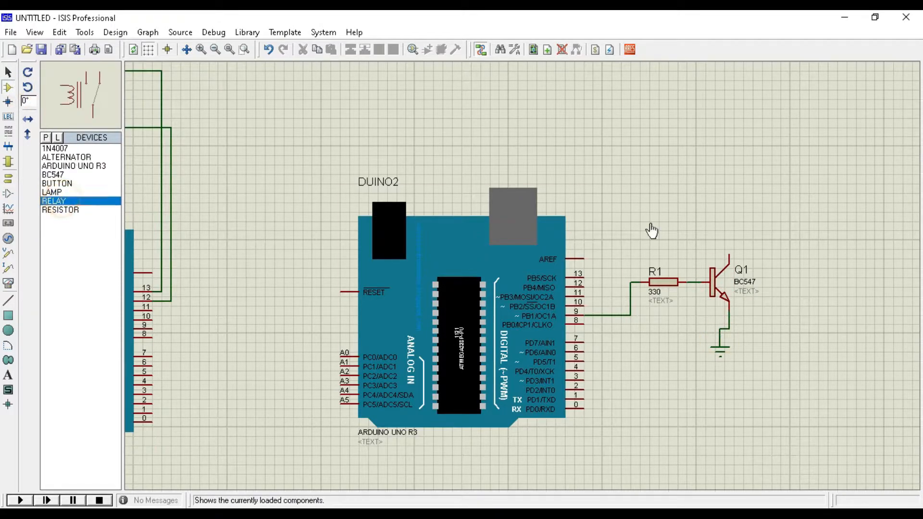
pyautogui.click(766, 198)
pyautogui.click(54, 148)
pyautogui.click(663, 197)
pyautogui.rightClick(669, 197)
pyautogui.click(703, 268)
# Step: Wire diode D1 across the RL1 coil and connect Q1's collector to the coil's lower end
pyautogui.click(664, 182)
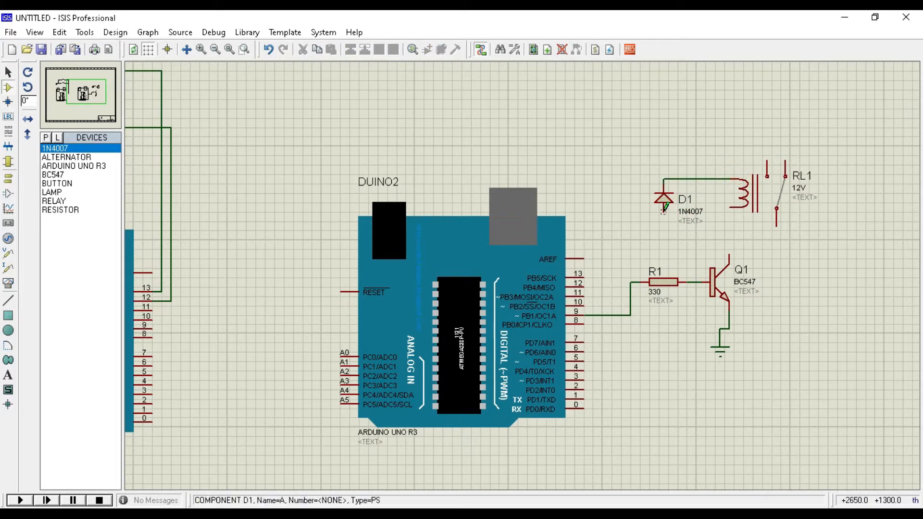
pyautogui.click(730, 209)
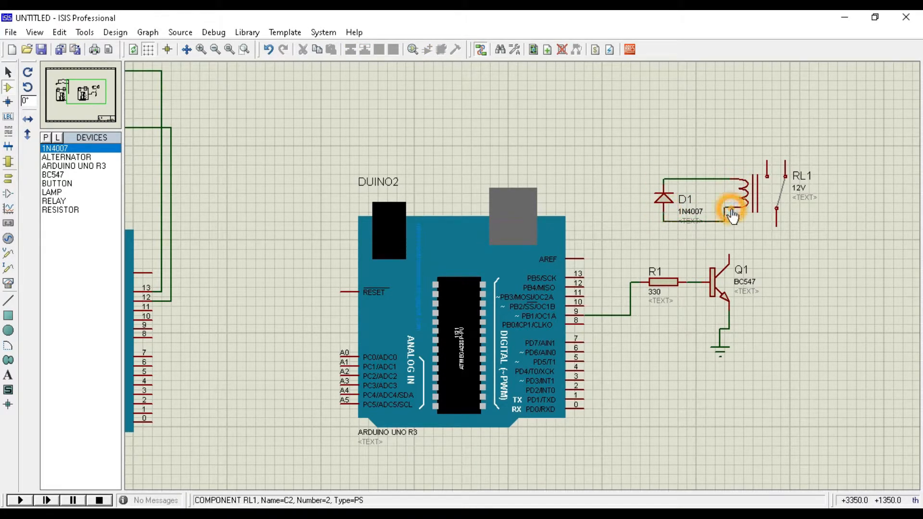
pyautogui.click(730, 250)
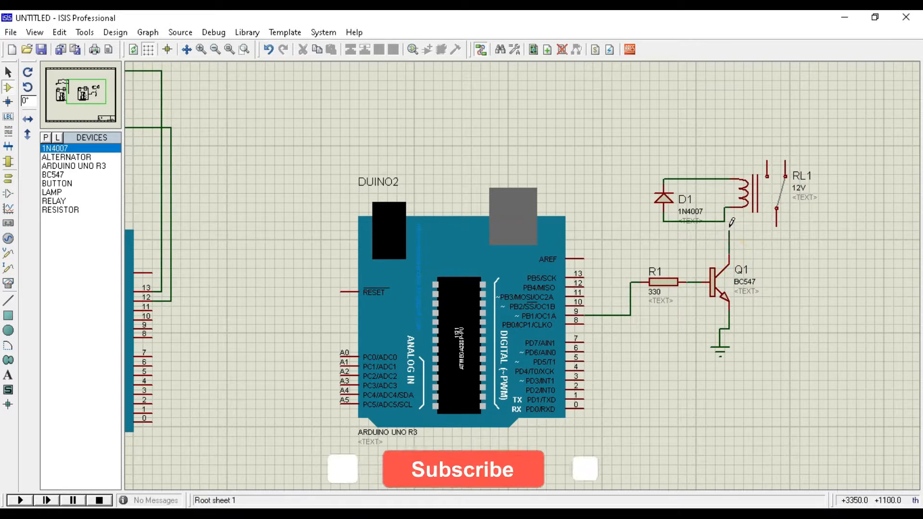
pyautogui.click(726, 221)
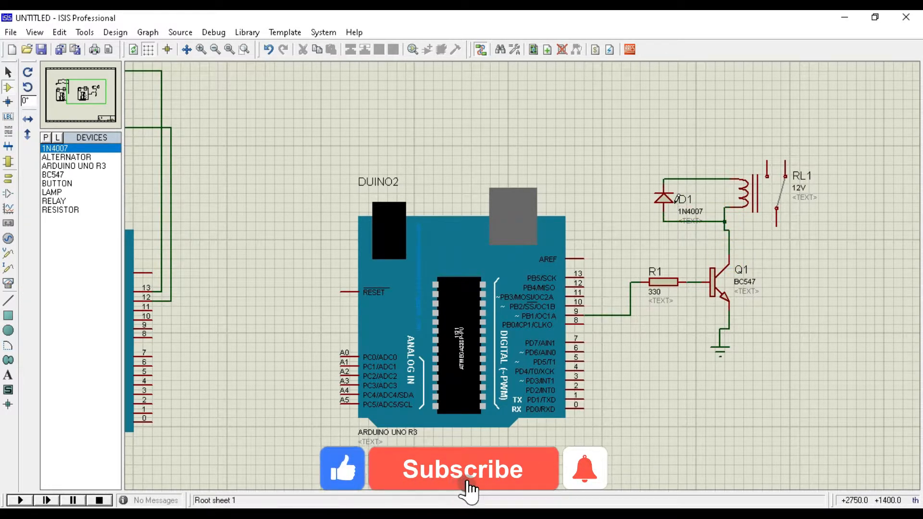
# Step: Add a power terminal labelled +12V above relay RL1 and wire it to the coil's upper end
pyautogui.click(8, 178)
pyautogui.click(55, 183)
pyautogui.click(735, 147)
pyautogui.doubleClick(735, 144)
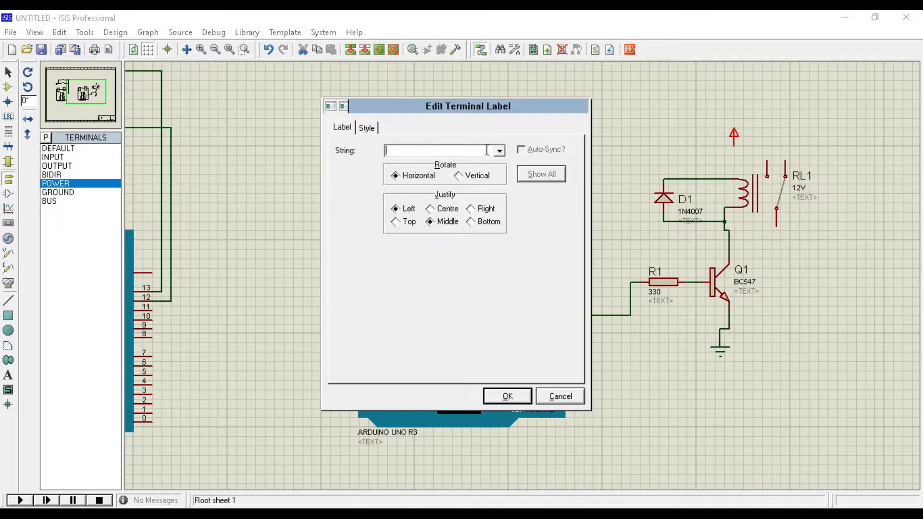
pyautogui.click(507, 396)
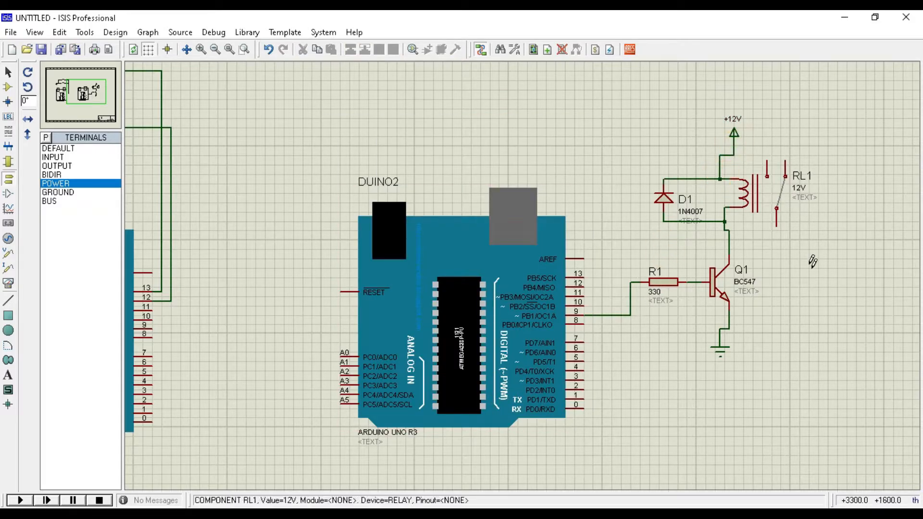
# Step: Place an alternator and a lamp beside the RL1 circuit and wire the lamp's lower end to the alternator's upper end
pyautogui.click(8, 87)
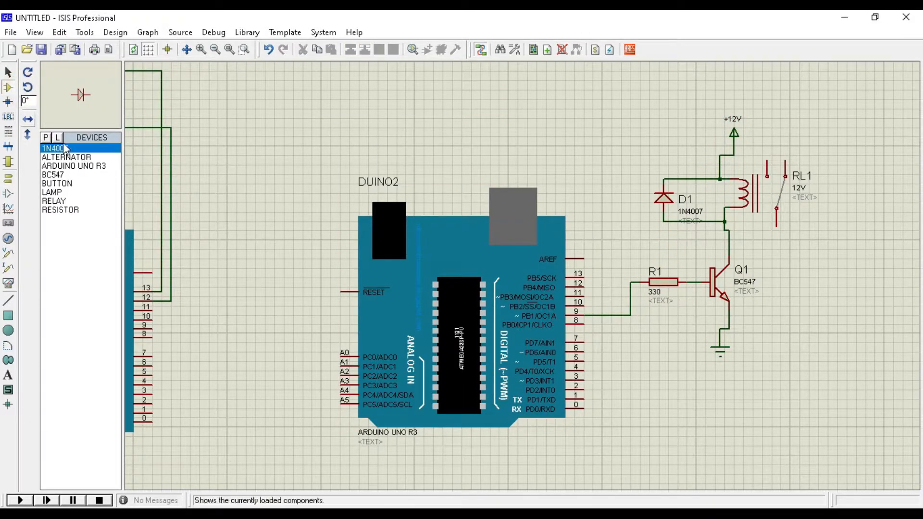
pyautogui.click(883, 265)
pyautogui.click(52, 191)
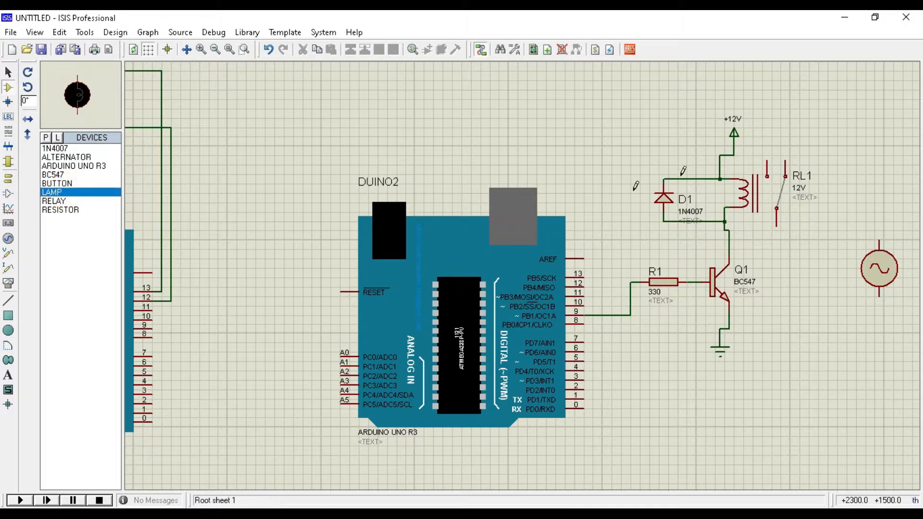
pyautogui.click(870, 109)
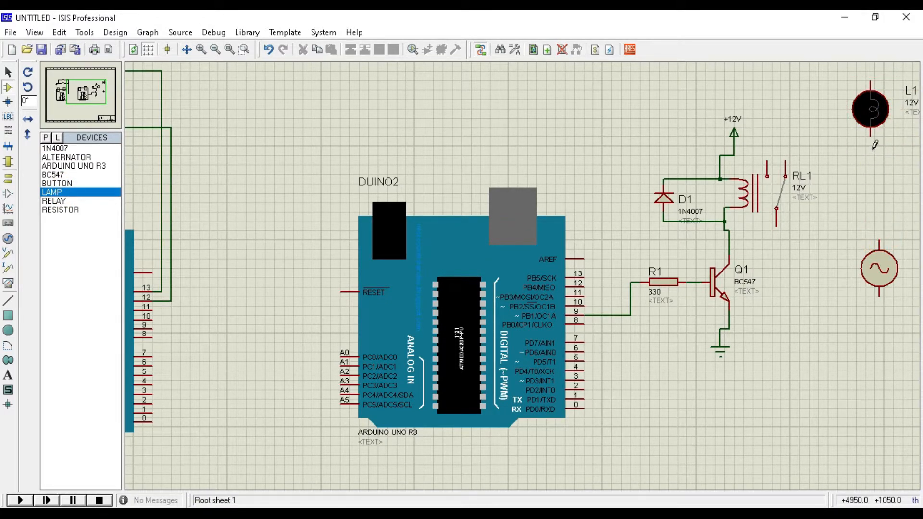
pyautogui.click(871, 134)
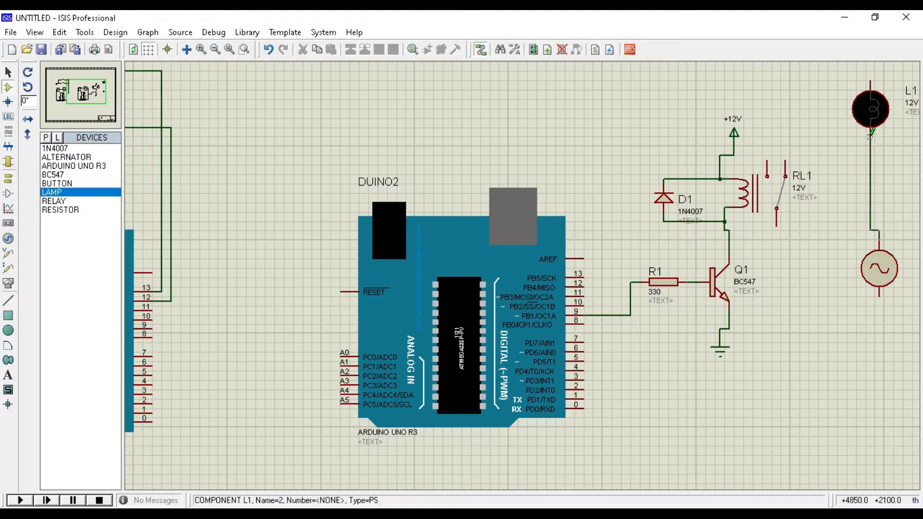
# Step: Wire the alternator's lower end to RL1's common contact and RL1's normally open contact to the upper end of lamp L1
pyautogui.click(106, 111)
pyautogui.click(89, 88)
pyautogui.click(824, 357)
pyautogui.click(722, 294)
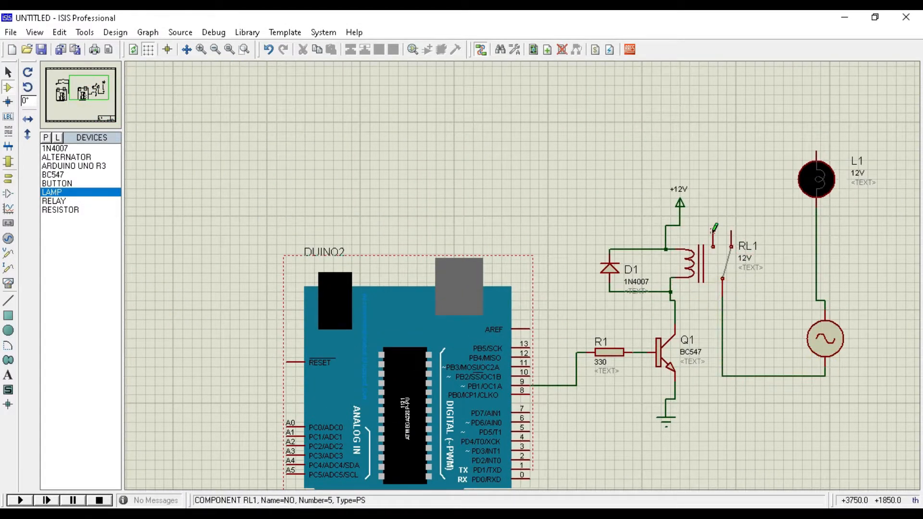
pyautogui.click(815, 144)
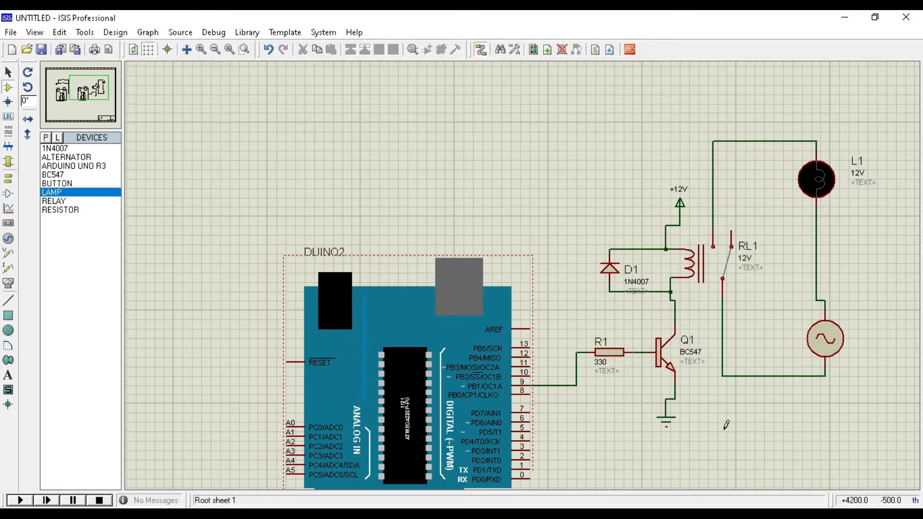
# Step: Place a second resistor and a second BC547 transistor below the Q1 driver circuit
pyautogui.click(83, 90)
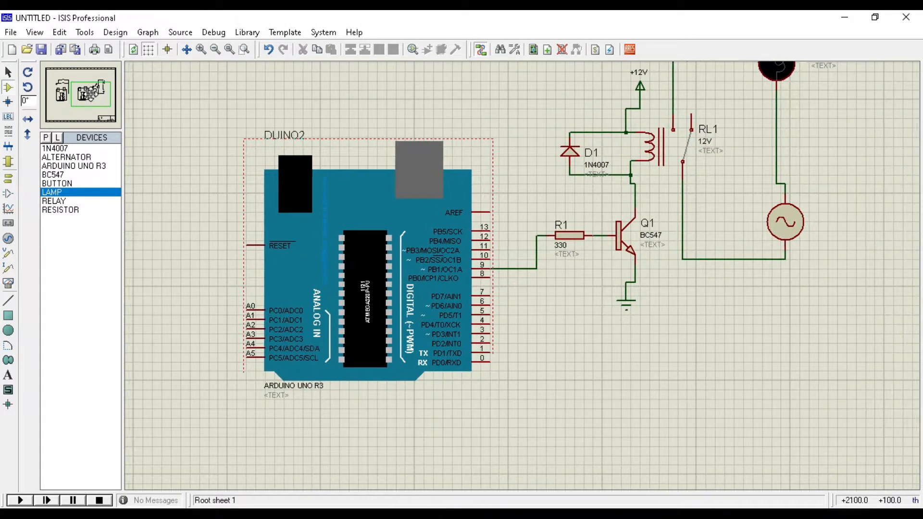
pyautogui.click(92, 93)
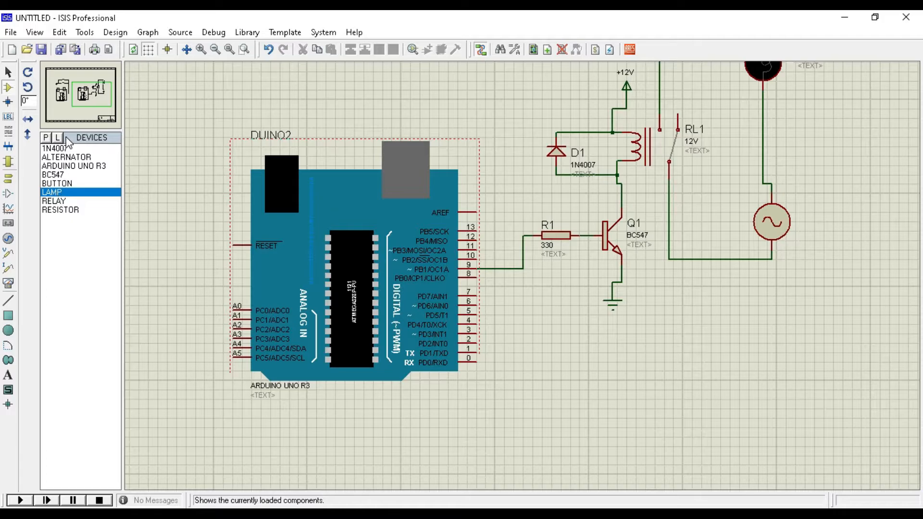
pyautogui.click(60, 210)
pyautogui.click(542, 357)
pyautogui.click(53, 175)
pyautogui.click(604, 357)
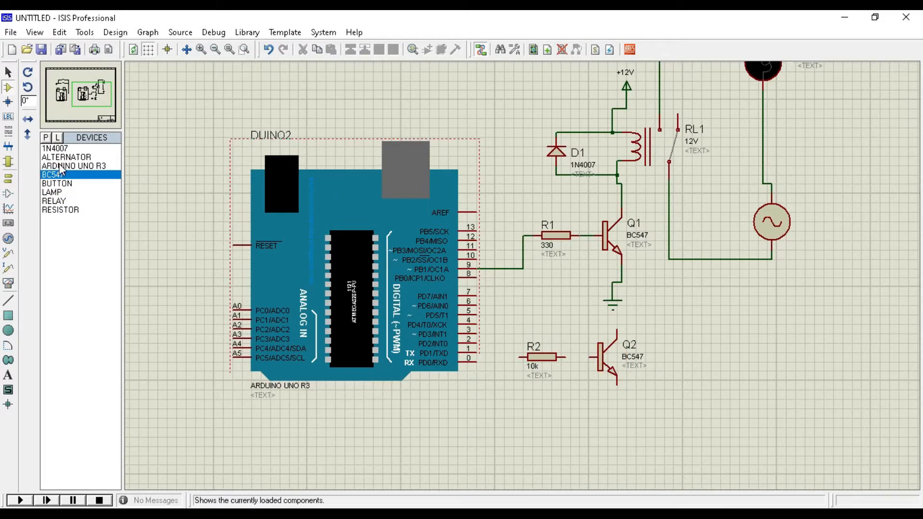
# Step: Place a second relay beside transistor Q2 and a 1N4007 diode with its cathode pointing up next to the coil
pyautogui.click(54, 201)
pyautogui.click(749, 355)
pyautogui.click(54, 148)
pyautogui.click(678, 314)
pyautogui.rightClick(681, 313)
pyautogui.click(700, 91)
pyautogui.click(8, 72)
pyautogui.moveTo(681, 315); pyautogui.dragTo(682, 347)
# Step: Set resistor R2 to 330 and wire it between DUINO2 pin 8 and the base of transistor Q2
pyautogui.doubleClick(532, 366)
pyautogui.write('330')
pyautogui.press('Return')
pyautogui.click(518, 357)
pyautogui.click(476, 278)
pyautogui.click(565, 357)
pyautogui.click(589, 357)
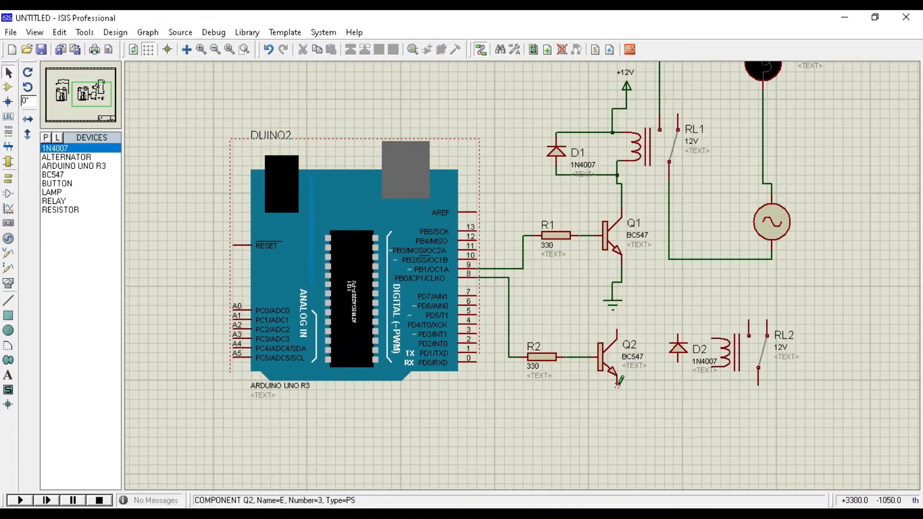
# Step: Ground Q2's emitter and wire its collector and D2's anode to the lower end of the RL2 coil
pyautogui.click(7, 177)
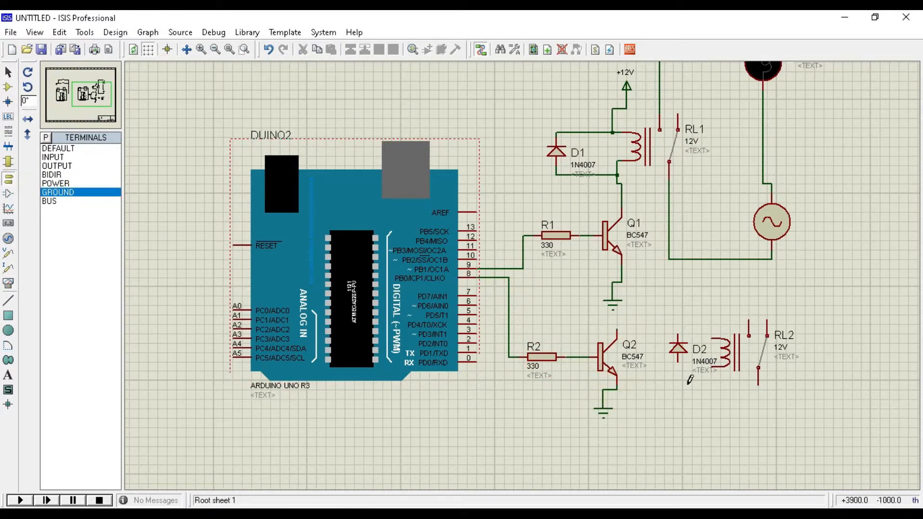
pyautogui.click(701, 380)
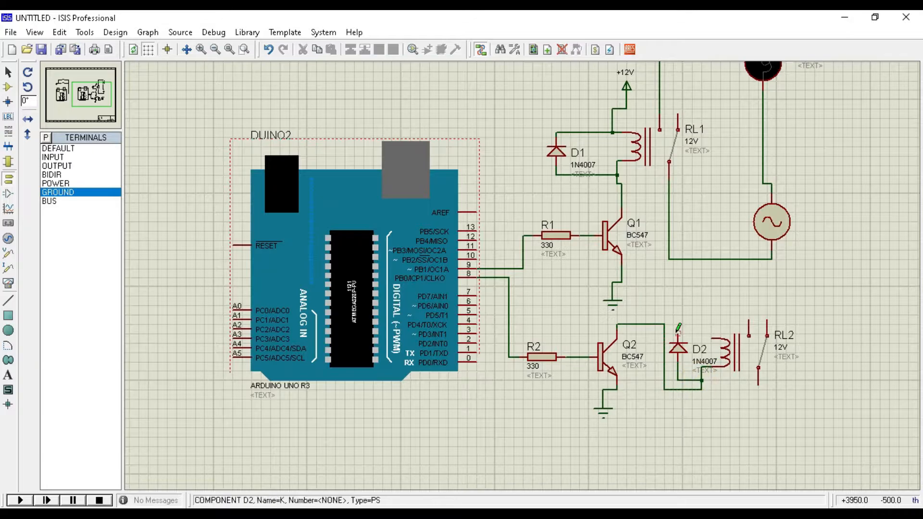
# Step: Wire D2's cathode to the upper end of the RL2 coil and feed that junction from a +12V power terminal
pyautogui.click(56, 184)
pyautogui.click(673, 296)
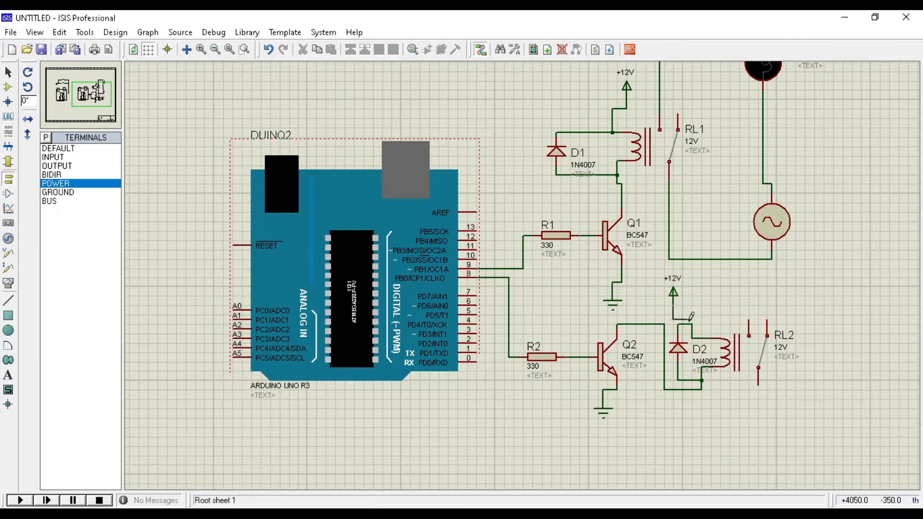
# Step: Place a second lamp beside relay RL2 and wire it to the alternator through RL2's common and normally open contacts
pyautogui.click(9, 87)
pyautogui.click(52, 192)
pyautogui.click(861, 306)
pyautogui.click(861, 334)
pyautogui.click(772, 184)
pyautogui.moveTo(805, 295); pyautogui.dragTo(913, 295)
pyautogui.rightClick(609, 288)
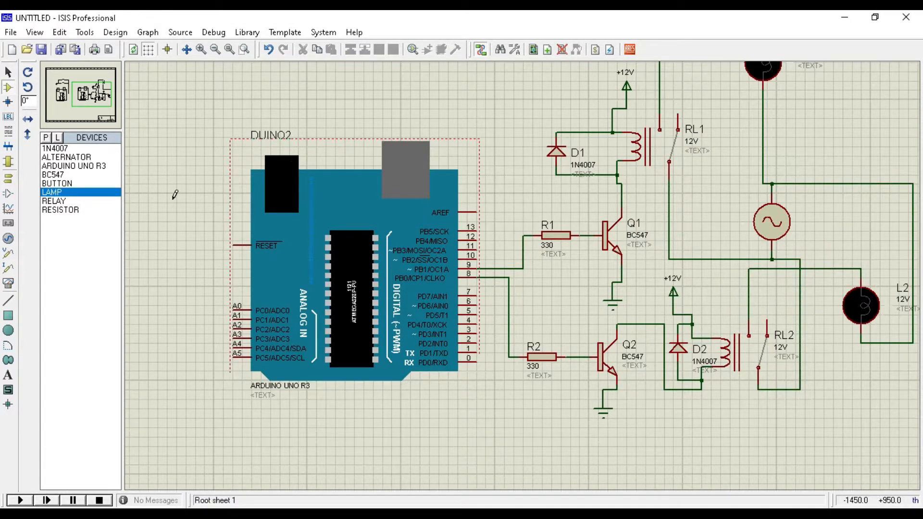
# Step: Place a default terminal beside DUINO1, mirrored to face the board, wire it to pin 1 (TX) and label it Tx
pyautogui.click(78, 95)
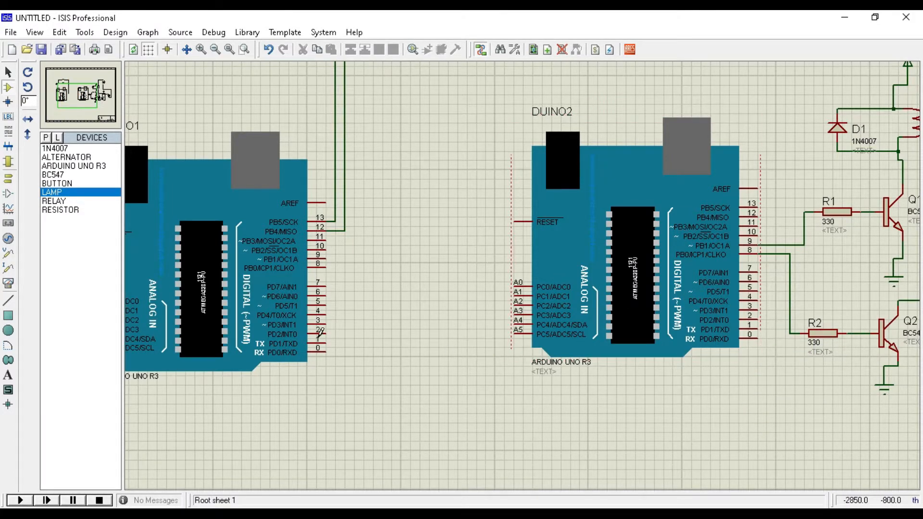
pyautogui.click(8, 179)
pyautogui.click(57, 149)
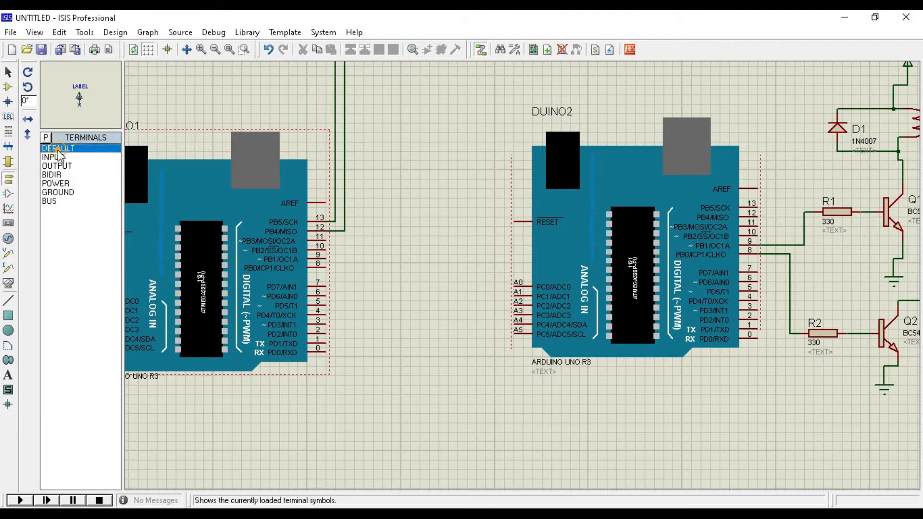
pyautogui.click(385, 336)
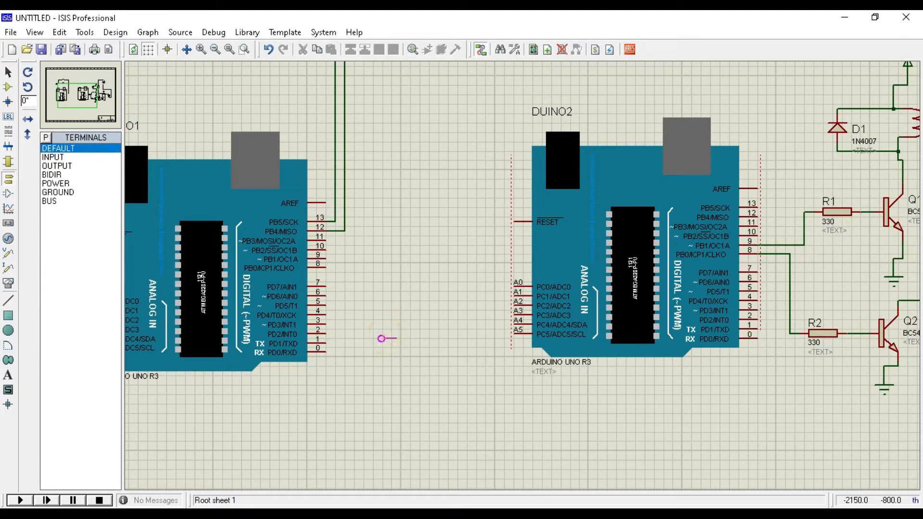
pyautogui.click(358, 347)
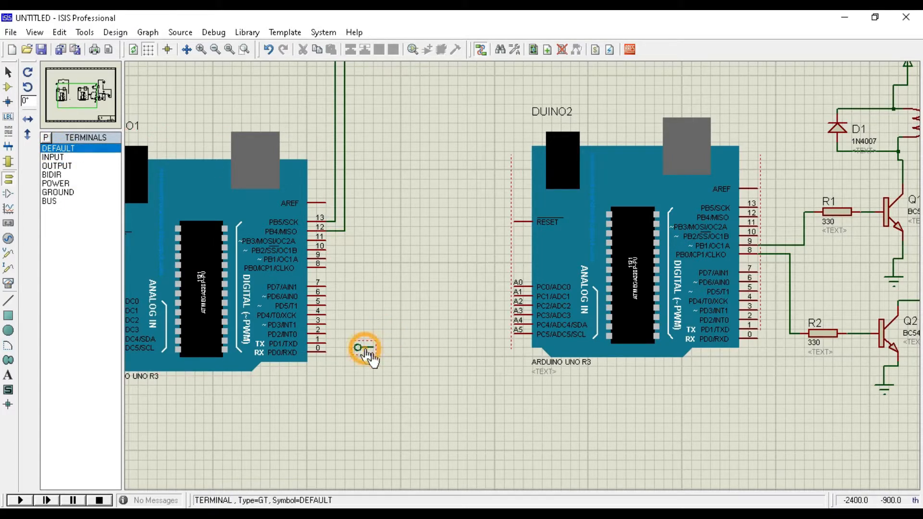
pyautogui.rightClick(363, 350)
pyautogui.click(432, 190)
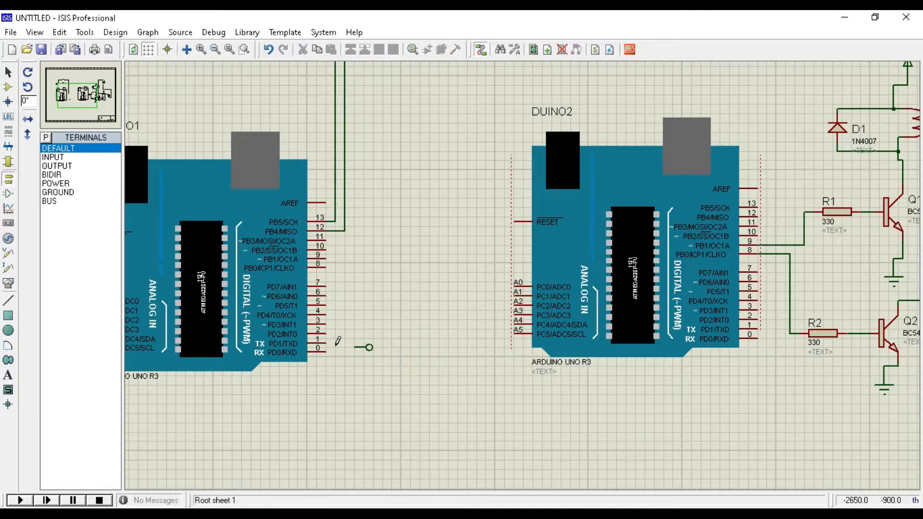
pyautogui.doubleClick(369, 350)
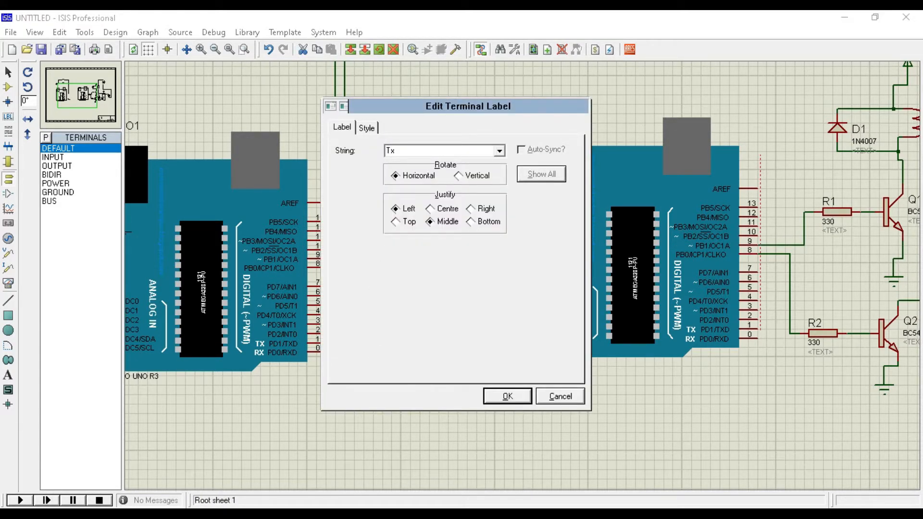
pyautogui.press('Return')
# Step: Place a second default terminal below DUINO2, wire it to pin 0 (RX) and label it Tx
pyautogui.click(76, 150)
pyautogui.click(741, 394)
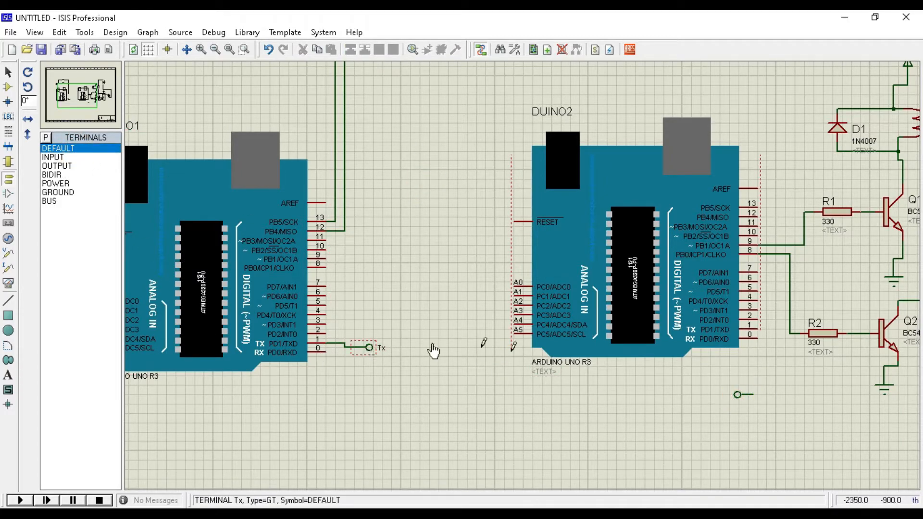
pyautogui.click(758, 338)
pyautogui.click(739, 394)
pyautogui.doubleClick(738, 395)
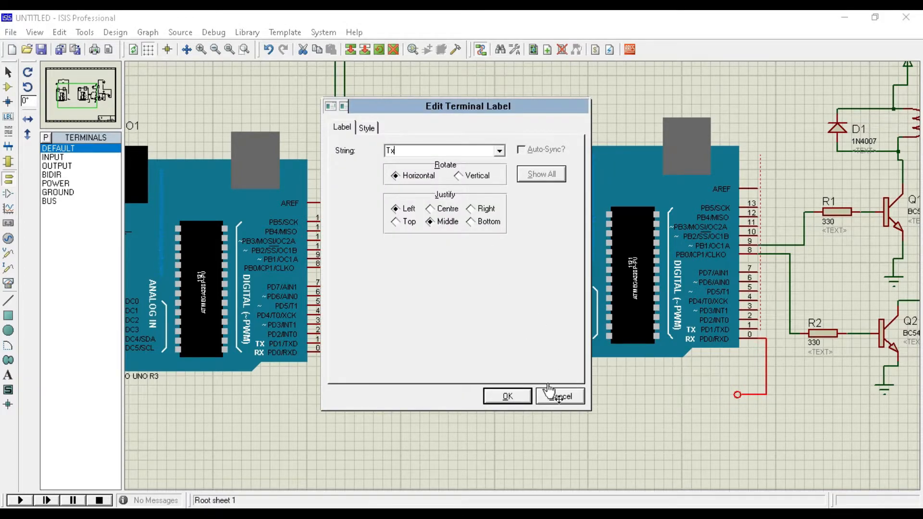
pyautogui.press('Return')
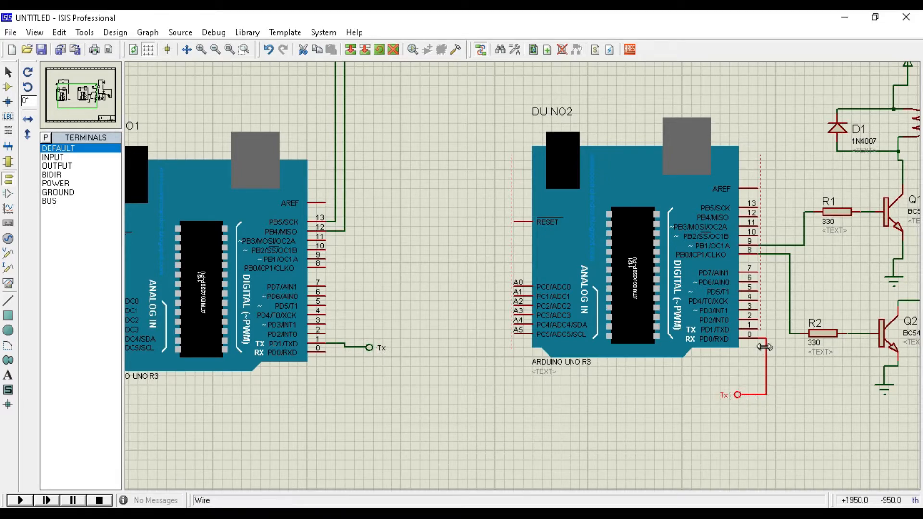
pyautogui.click(739, 364)
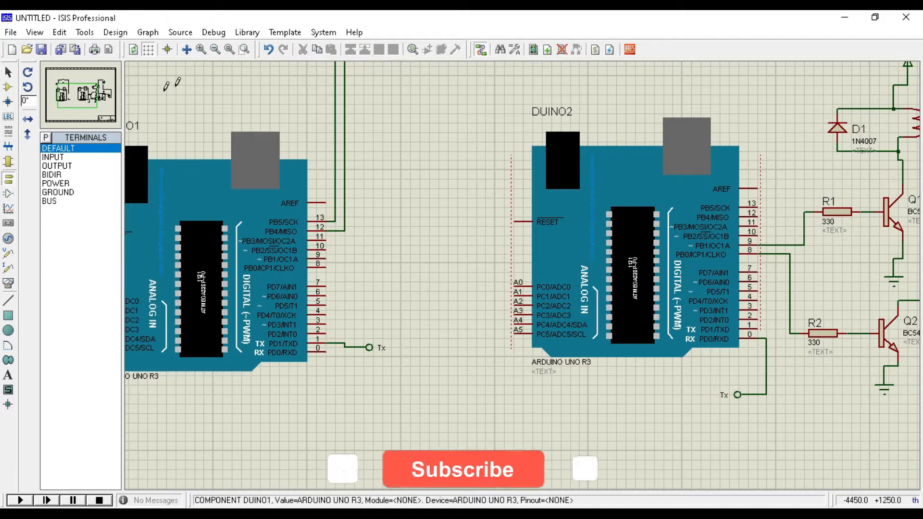
# Step: Switch to the Arduino IDE and declare the integers button1=13, button2=12, b1 and b2 at the top of the sketch
pyautogui.click(218, 53)
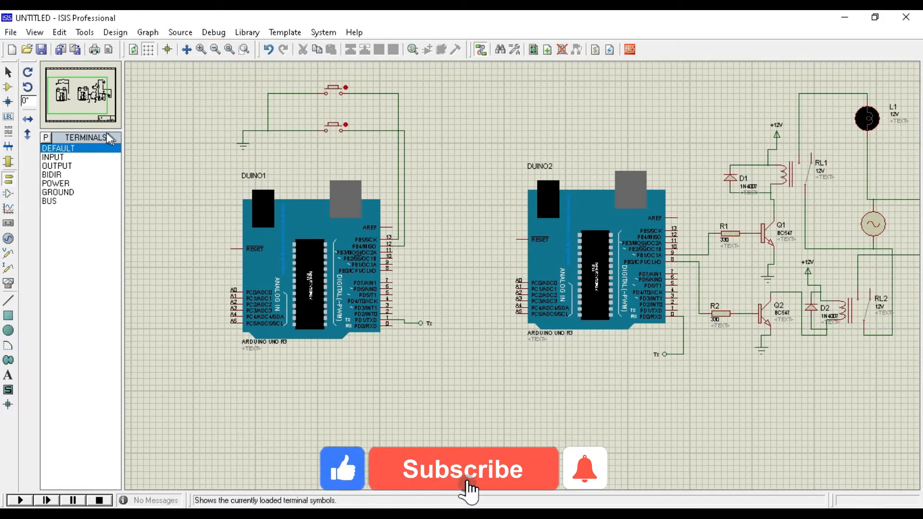
pyautogui.click(84, 95)
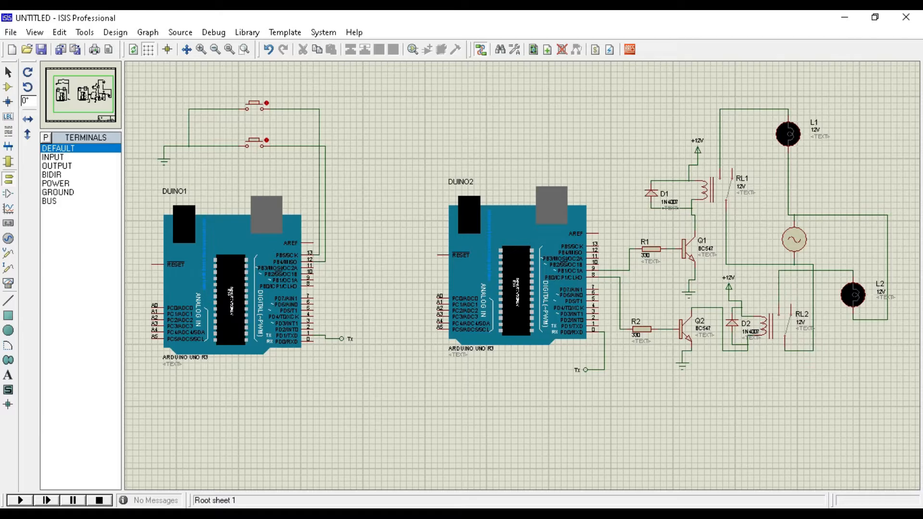
pyautogui.click(663, 513)
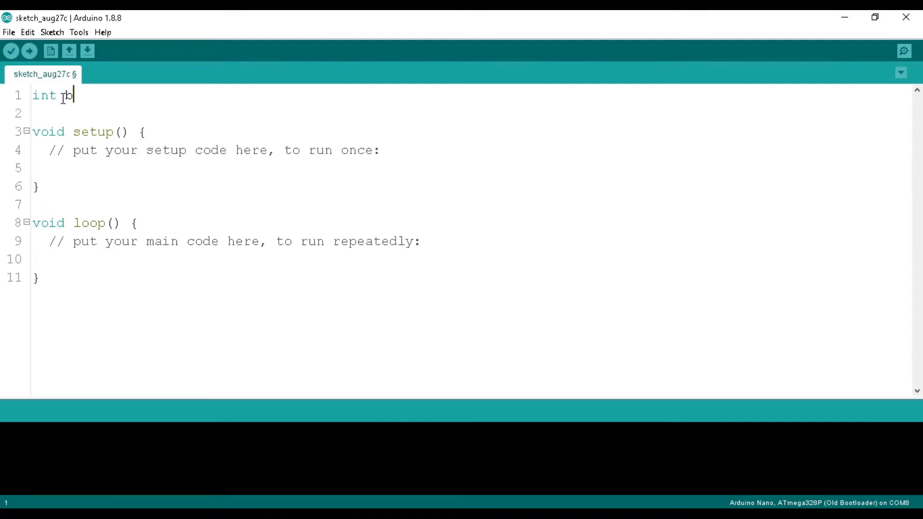
pyautogui.write('13')
pyautogui.press('End')
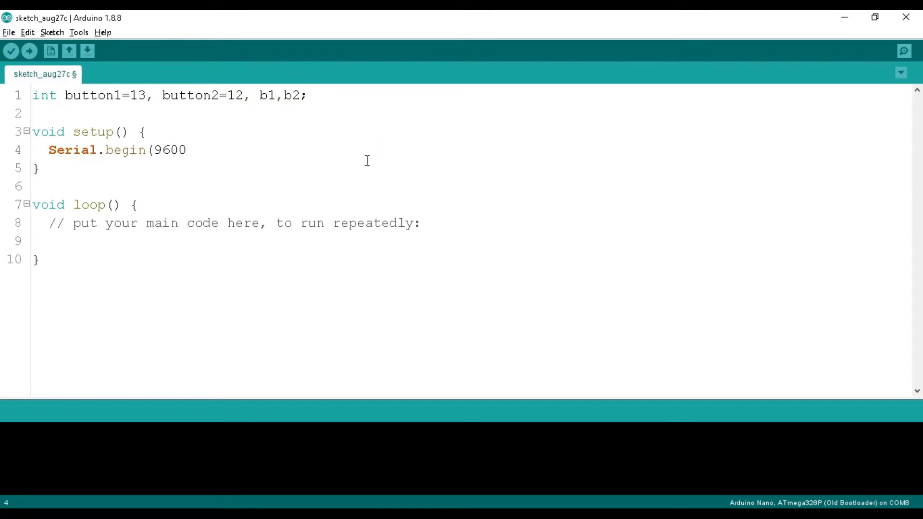
# Step: In setup, start serial communication at 9600 and configure button1 and button2 as INPUT_PULLUP
pyautogui.write(');')
pyautogui.press('Return')
pyautogui.write('pin')
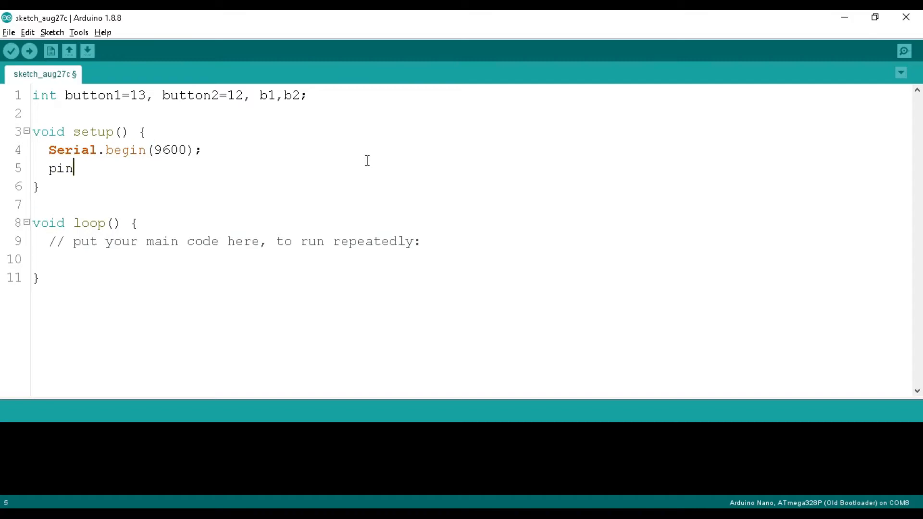
pyautogui.write('LUP')
pyautogui.moveTo(312, 166); pyautogui.dragTo(49, 168)
pyautogui.hotkey('ctrl', 'c')
pyautogui.click(315, 163)
pyautogui.press('Return')
pyautogui.hotkey('ctrl', 'v')
pyautogui.moveTo(163, 187); pyautogui.dragTo(170, 187)
pyautogui.write('2')
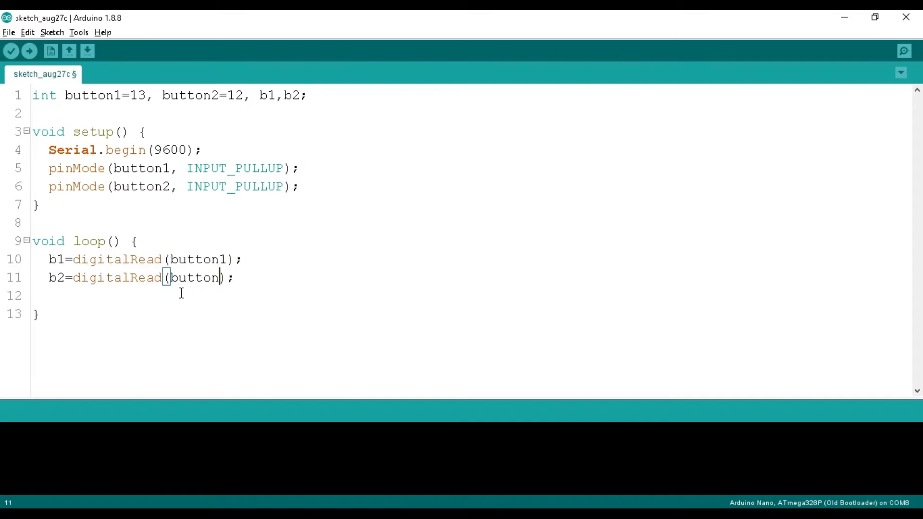
# Step: In loop, read both buttons into b1 and b2, and print 'a' over serial when b1 is LOW and b2 is HIGH
pyautogui.write('()')
pyautogui.press('Return')
pyautogui.write('{')
pyautogui.press('Return')
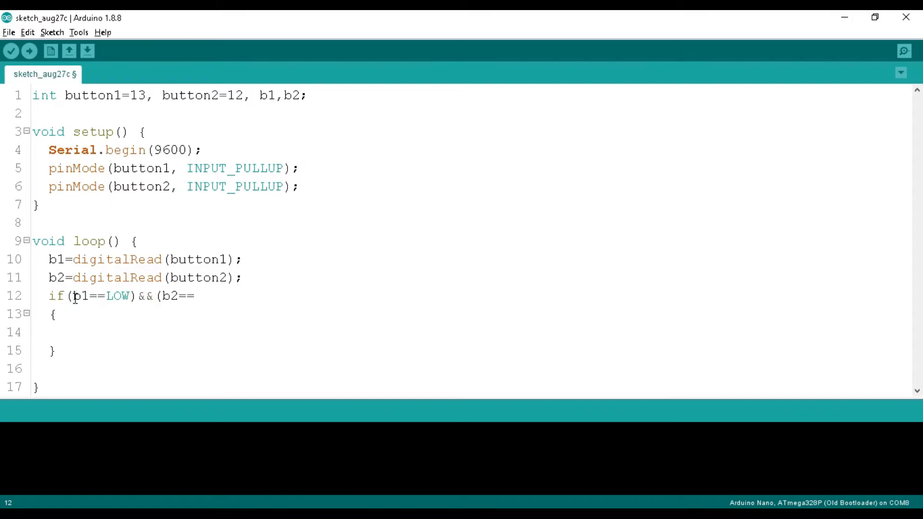
pyautogui.write('(')
pyautogui.click(144, 319)
pyautogui.press('Return')
pyautogui.write('Serial.print')
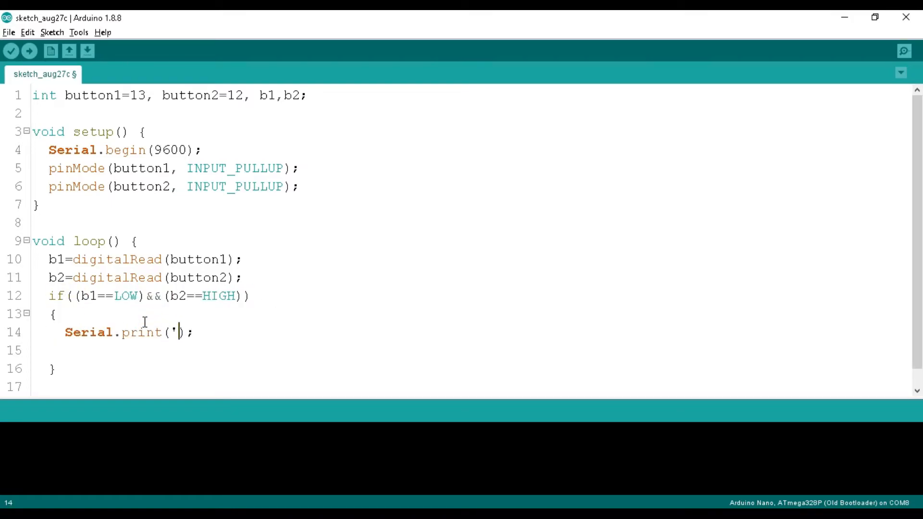
# Step: Duplicate the if block to print 'b' when b1 is HIGH and b2 is LOW
pyautogui.moveTo(49, 296); pyautogui.dragTo(75, 364)
pyautogui.hotkey('ctrl', 'c')
pyautogui.click(74, 356)
pyautogui.hotkey('ctrl', 'v')
pyautogui.click(137, 316)
pyautogui.write('HIGH')
pyautogui.click(244, 315)
pyautogui.press('BackSpace')
pyautogui.press('BackSpace')
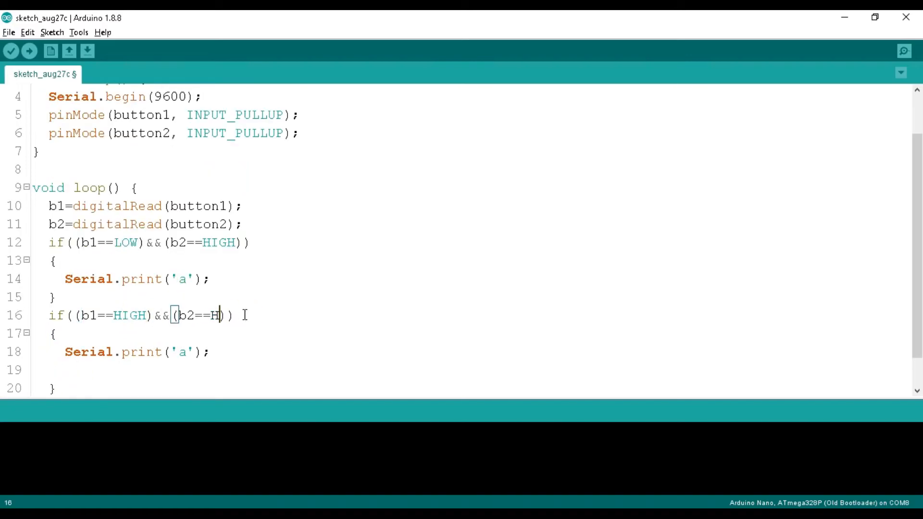
# Step: Add a third if block that prints 'c' when both b1 and b2 are LOW
pyautogui.moveTo(50, 314); pyautogui.dragTo(74, 376)
pyautogui.hotkey('ctrl', 'c')
pyautogui.click(74, 377)
pyautogui.hotkey('ctrl', 'v')
pyautogui.click(148, 333)
pyautogui.write('LOW')
pyautogui.click(188, 367)
pyautogui.write('c')
# Step: Add a fourth if block that prints 'd' when both b1 and b2 are HIGH
pyautogui.click(56, 389)
pyautogui.hotkey('ctrl', 'v')
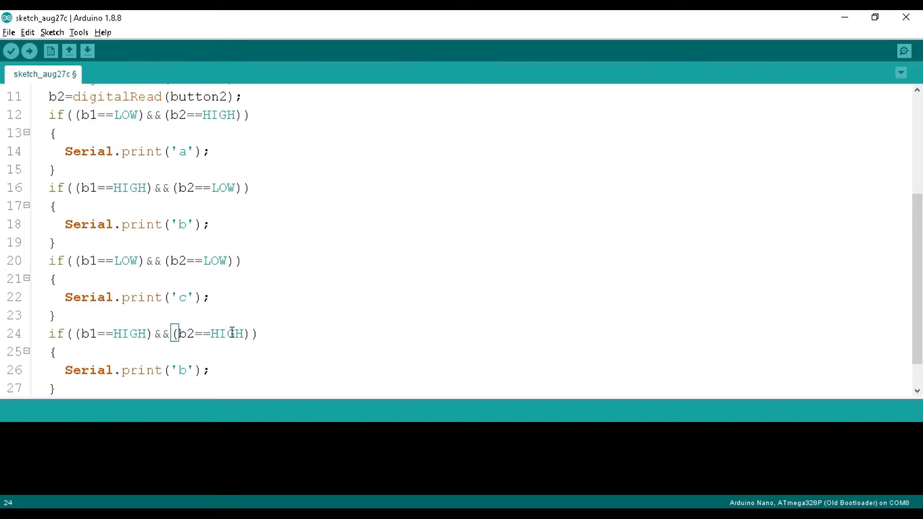
pyautogui.click(187, 370)
pyautogui.press('BackSpace')
pyautogui.write('d')
pyautogui.moveTo(917, 220); pyautogui.dragTo(919, 240)
# Step: Save the sketch on the Desktop as transmitter
pyautogui.click(8, 34)
pyautogui.click(24, 143)
pyautogui.click(51, 146)
pyautogui.click(194, 276)
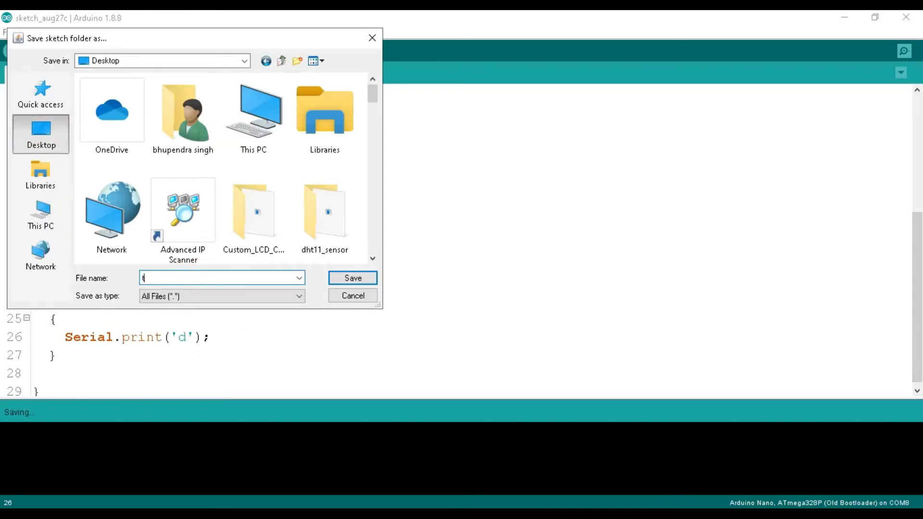
pyautogui.press('Return')
# Step: Create a new sketch, replace its template with the transmitter code and save it as receiver
pyautogui.click(50, 51)
pyautogui.hotkey('ctrl', 'a')
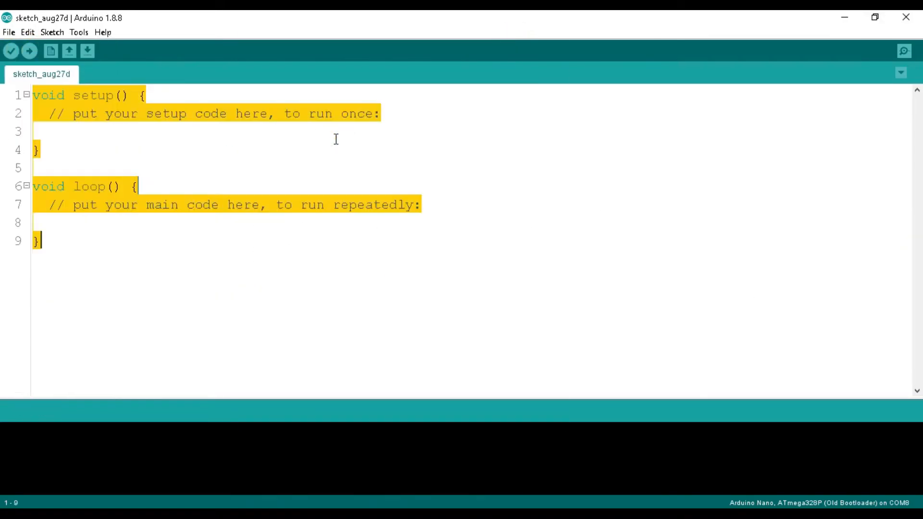
pyautogui.hotkey('ctrl', 'v')
pyautogui.click(9, 32)
pyautogui.click(39, 138)
pyautogui.click(41, 135)
pyautogui.write('receiver')
pyautogui.press('Return')
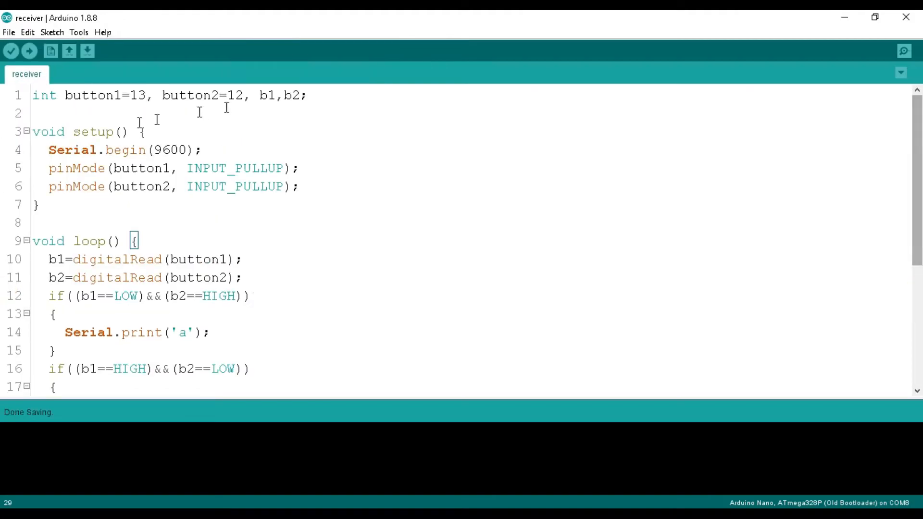
# Step: Replace the button declarations with bulb1=8 and bulb2=9, and configure both bulb pins as OUTPUT in setup
pyautogui.moveTo(65, 95); pyautogui.dragTo(294, 98)
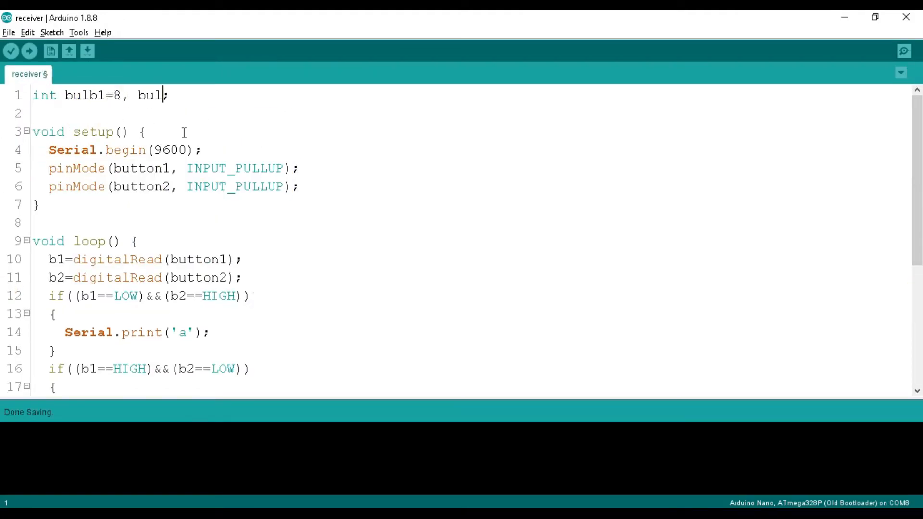
pyautogui.moveTo(104, 168); pyautogui.dragTo(299, 182)
pyautogui.press('BackSpace')
pyautogui.write('(bulb1,OUTPUT);')
pyautogui.moveTo(228, 168); pyautogui.dragTo(49, 168)
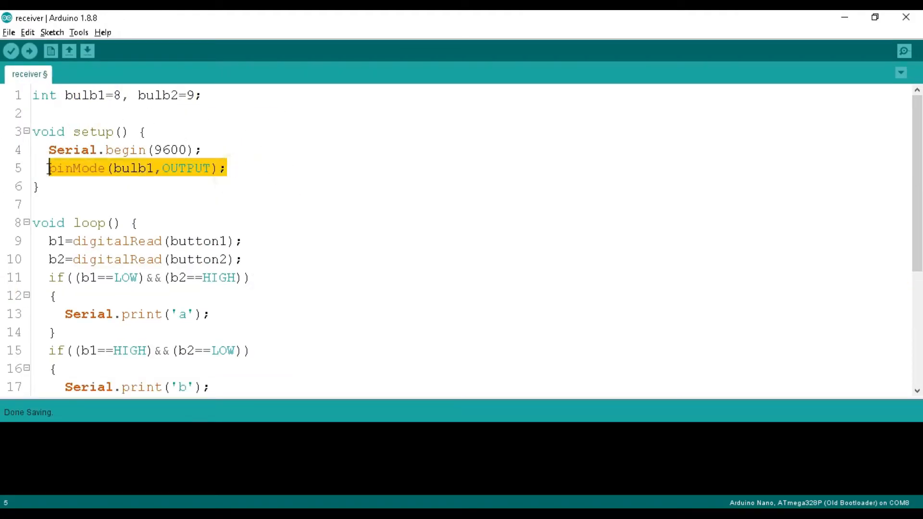
pyautogui.hotkey('ctrl', 'v')
pyautogui.click(154, 187)
pyautogui.write('2')
# Step: Declare the char variables data1 and data2 below the bulb declarations
pyautogui.moveTo(919, 221); pyautogui.dragTo(919, 241)
pyautogui.moveTo(49, 220); pyautogui.dragTo(220, 238)
pyautogui.scroll(1, 220, 237)
pyautogui.click(203, 95)
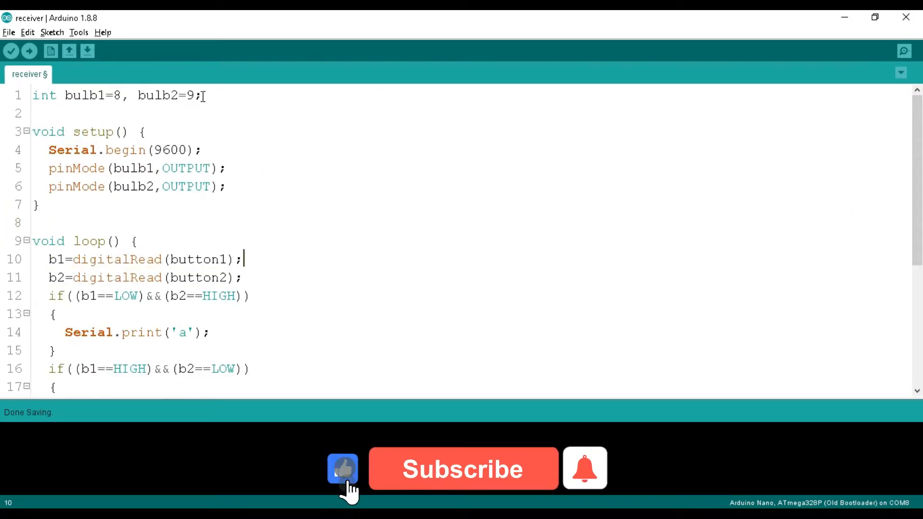
pyautogui.press('Return')
pyautogui.write('char data1, data2;')
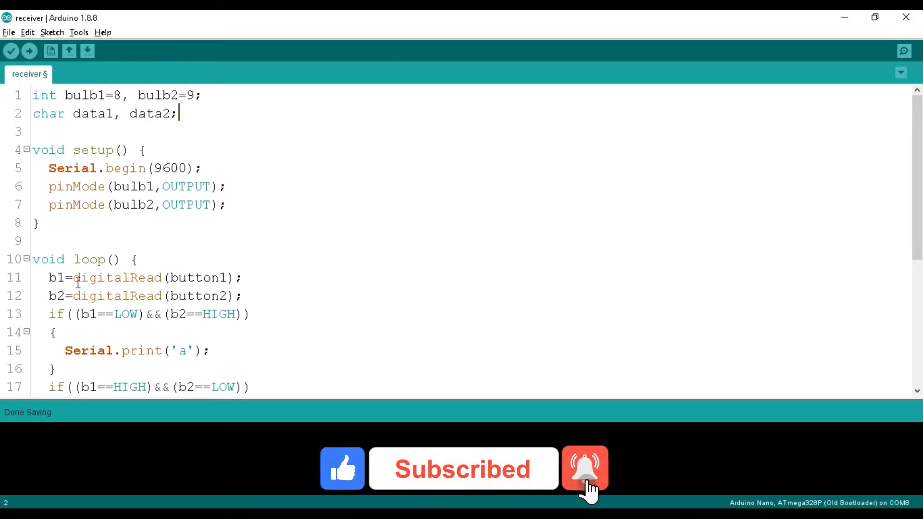
# Step: Replace the two digitalRead lines in loop with data1=Serial.read();
pyautogui.moveTo(48, 277); pyautogui.dragTo(249, 294)
pyautogui.press('BackSpace')
pyautogui.write('data1=Serial.Read')
pyautogui.press('BackSpace')
pyautogui.press('BackSpace')
pyautogui.press('BackSpace')
pyautogui.press('BackSpace')
pyautogui.write('read();')
# Step: Reduce the char declaration to one variable named data, and use that name for the serial read in loop
pyautogui.moveTo(917, 183); pyautogui.dragTo(917, 187)
pyautogui.click(159, 106)
pyautogui.press('BackSpace')
pyautogui.press('BackSpace')
pyautogui.press('BackSpace')
pyautogui.press('BackSpace')
pyautogui.press('BackSpace')
pyautogui.press('BackSpace')
pyautogui.press('BackSpace')
pyautogui.scroll(-1, 165, 276)
pyautogui.scroll(2, 165, 276)
pyautogui.press('BackSpace')
pyautogui.scroll(-3, 108, 115)
pyautogui.click(88, 138)
pyautogui.press('BackSpace')
# Step: Change the first condition to data=='a' and replace its serial print with digitalWrite(bulb1,HIGH);
pyautogui.moveTo(74, 154); pyautogui.dragTo(243, 159)
pyautogui.write("data=='a'")
pyautogui.moveTo(211, 190); pyautogui.dragTo(64, 189)
pyautogui.write('digitalWrite(')
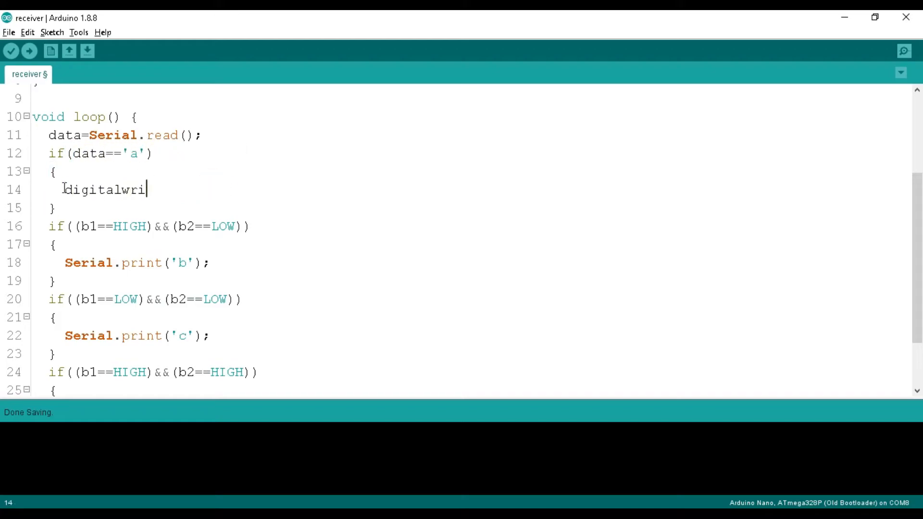
pyautogui.write('bulb1,HIGH);')
pyautogui.moveTo(273, 189); pyautogui.dragTo(78, 192)
# Step: Delete the remaining button-based if blocks below the data=='a' block
pyautogui.moveTo(49, 154); pyautogui.dragTo(63, 390)
pyautogui.scroll(-1, 303, 180)
pyautogui.moveTo(49, 170); pyautogui.dragTo(87, 361)
pyautogui.press('BackSpace')
# Step: Complete the data=='a' block with digitalWrite(bulb2,LOW); and delay(10);
pyautogui.click(291, 308)
pyautogui.press('Return')
pyautogui.moveTo(274, 315); pyautogui.dragTo(65, 315)
pyautogui.click(84, 331)
pyautogui.hotkey('ctrl', 'v')
pyautogui.write('2,LOW')
pyautogui.click(268, 333)
pyautogui.press('Return')
pyautogui.write('delay(10);')
# Step: Duplicate the block for data=='b', setting bulb1 LOW and bulb2 HIGH
pyautogui.moveTo(49, 278); pyautogui.dragTo(63, 369)
pyautogui.click(82, 369)
pyautogui.press('Return')
pyautogui.hotkey('ctrl', 'v')
pyautogui.moveTo(131, 298); pyautogui.dragTo(139, 298)
pyautogui.write('b')
pyautogui.write('LOW')
pyautogui.moveTo(253, 334); pyautogui.dragTo(211, 333)
pyautogui.write('HIGH')
# Step: Add another copy of the block for 'c' that sets both bulbs HIGH
pyautogui.click(72, 334)
pyautogui.press('Return')
pyautogui.hotkey('ctrl', 'v')
pyautogui.write('HIGH')
# Step: Add a final block for 'd' that sets both bulbs LOW, and remove the surplus line at the sketch's end
pyautogui.click(141, 388)
pyautogui.press('Return')
pyautogui.hotkey('ctrl', 'v')
pyautogui.doubleClick(137, 294)
pyautogui.write('dLOW')
pyautogui.scroll(6, 293, 239)
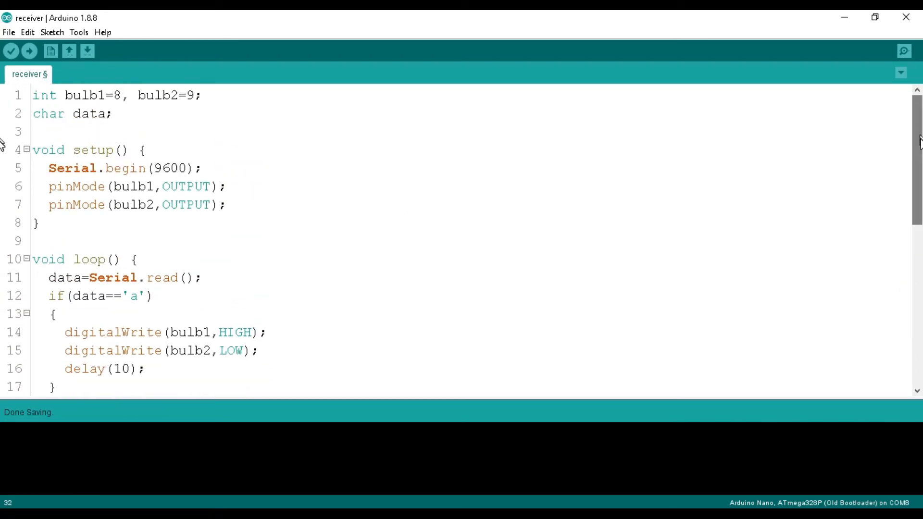
pyautogui.scroll(-7, 293, 239)
pyautogui.click(42, 368)
pyautogui.press('BackSpace')
# Step: Switch to the transmitter sketch, add delay(10); after each serial print and compile it
pyautogui.hotkey('alt', 'Tab')
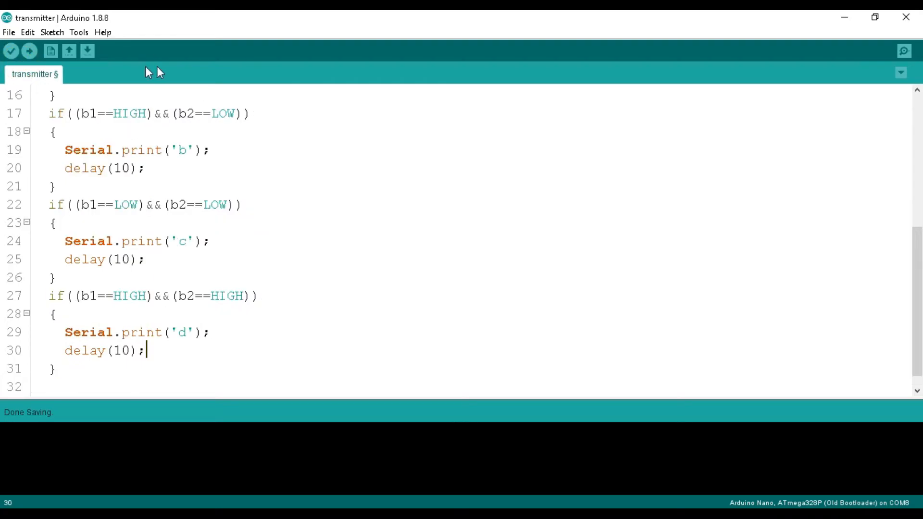
pyautogui.hotkey('ctrl', 'r')
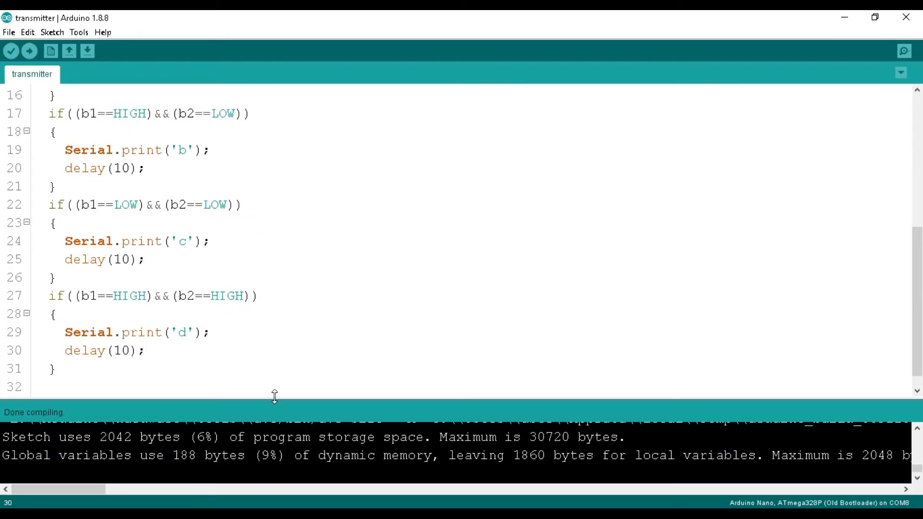
# Step: Enlarge the compiler output and copy the full file path of the compiled transmitter.ino.hex
pyautogui.moveTo(274, 397); pyautogui.dragTo(274, 348)
pyautogui.moveTo(88, 489); pyautogui.dragTo(203, 494)
pyautogui.moveTo(765, 403); pyautogui.dragTo(738, 406)
pyautogui.hotkey('ctrl', 'shift', 'Left')
pyautogui.hotkey('ctrl', 'shift', 'Left')
pyautogui.hotkey('ctrl', 'shift', 'Left')
pyautogui.hotkey('ctrl', 'shift', 'Left')
pyautogui.hotkey('ctrl', 'shift', 'Left')
pyautogui.hotkey('ctrl', 'shift', 'Left')
pyautogui.hotkey('ctrl', 'shift', 'Left')
pyautogui.hotkey('ctrl', 'shift', 'Left')
pyautogui.hotkey('ctrl', 'shift', 'Left')
pyautogui.hotkey('ctrl', 'shift', 'Left')
pyautogui.hotkey('ctrl', 'shift', 'Left')
pyautogui.hotkey('ctrl', 'shift', 'Left')
pyautogui.hotkey('ctrl', 'shift', 'Left')
pyautogui.hotkey('ctrl', 'shift', 'Left')
pyautogui.hotkey('ctrl', 'shift', 'Left')
pyautogui.hotkey('ctrl', 'shift', 'Left')
pyautogui.hotkey('ctrl', 'shift', 'Left')
pyautogui.hotkey('ctrl', 'shift', 'Left')
pyautogui.hotkey('ctrl', 'shift', 'Left')
pyautogui.hotkey('ctrl', 'shift', 'Left')
# Step: Switch to the Proteus schematic and set the copied transmitter.ino.hex path as the program file of DUINO1
pyautogui.hotkey('alt', 'Tab')
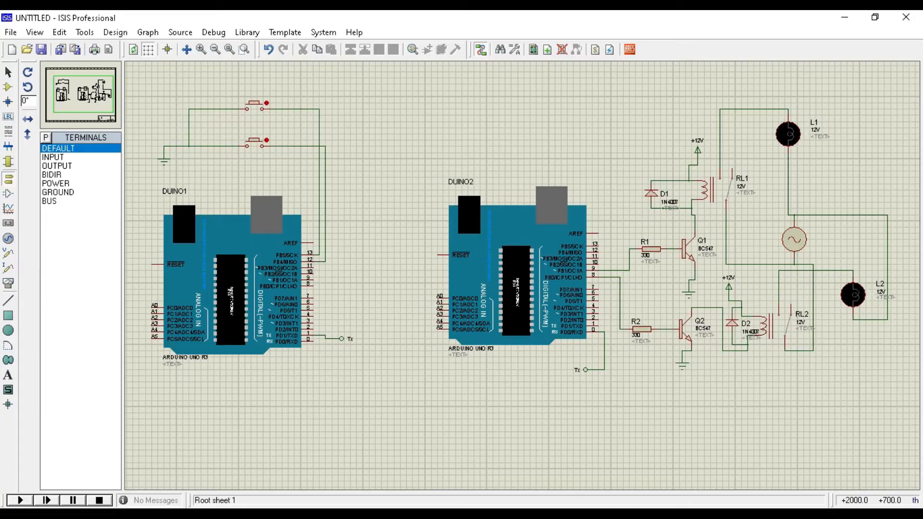
pyautogui.click(241, 297)
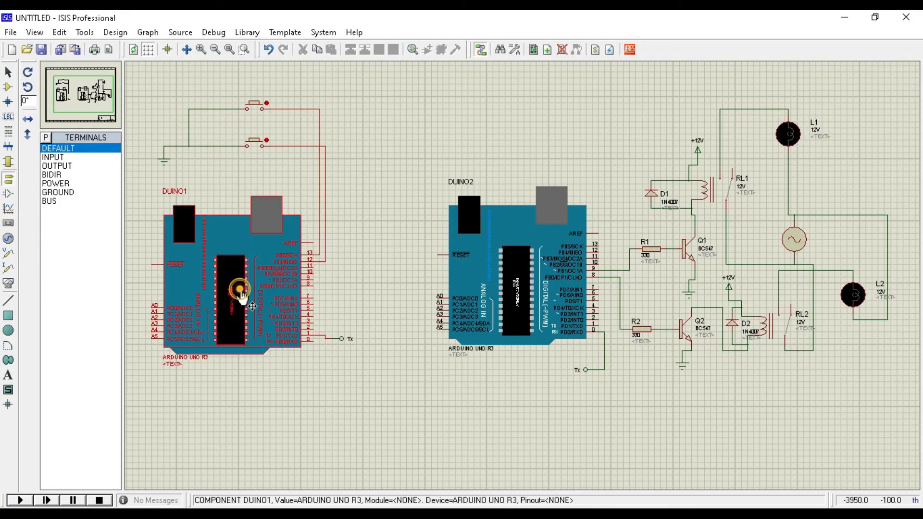
pyautogui.click(244, 293)
pyautogui.click(420, 136)
pyautogui.hotkey('ctrl', 'v')
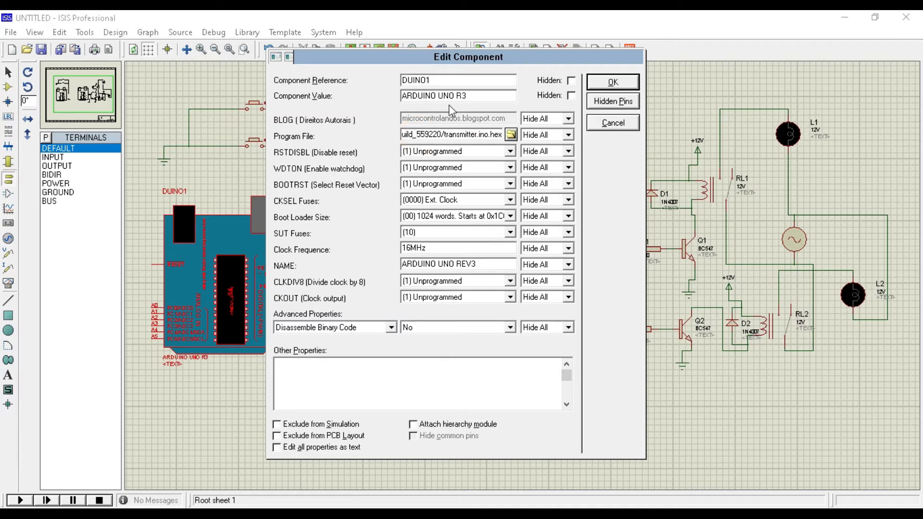
pyautogui.click(611, 88)
# Step: Switch to the receiver sketch in the Arduino IDE, compile it and copy the full path of receiver.ino.hex from the compiler output
pyautogui.click(739, 459)
pyautogui.click(11, 51)
pyautogui.moveTo(255, 399); pyautogui.dragTo(253, 348)
pyautogui.moveTo(24, 489); pyautogui.dragTo(141, 495)
pyautogui.moveTo(710, 402); pyautogui.dragTo(660, 406)
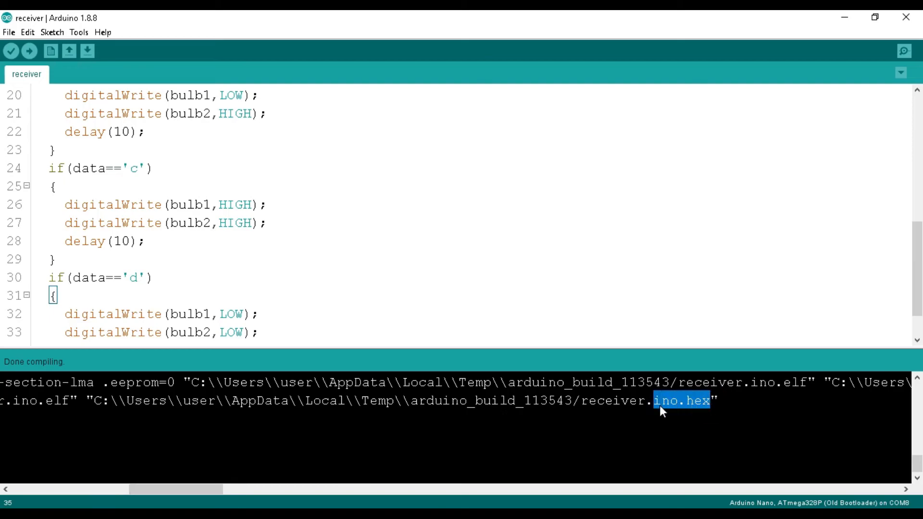
pyautogui.hotkey('shift', 'Left')
pyautogui.hotkey('shift', 'Left')
pyautogui.hotkey('shift', 'Left')
pyautogui.hotkey('shift', 'Left')
pyautogui.hotkey('shift', 'Left')
pyautogui.hotkey('shift', 'Left')
pyautogui.hotkey('shift', 'Left')
pyautogui.hotkey('shift', 'Left')
pyautogui.hotkey('shift', 'Left')
pyautogui.hotkey('shift', 'Left')
pyautogui.hotkey('shift', 'Left')
pyautogui.hotkey('shift', 'Left')
pyautogui.hotkey('shift', 'Left')
pyautogui.hotkey('shift', 'Left')
pyautogui.hotkey('shift', 'Left')
pyautogui.hotkey('shift', 'Left')
pyautogui.hotkey('shift', 'Left')
pyautogui.hotkey('shift', 'Left')
pyautogui.hotkey('shift', 'Left')
pyautogui.hotkey('shift', 'Left')
# Step: Return to the Proteus schematic and set the copied receiver.ino.hex path as the program file of DUINO2
pyautogui.hotkey('alt', 'Tab')
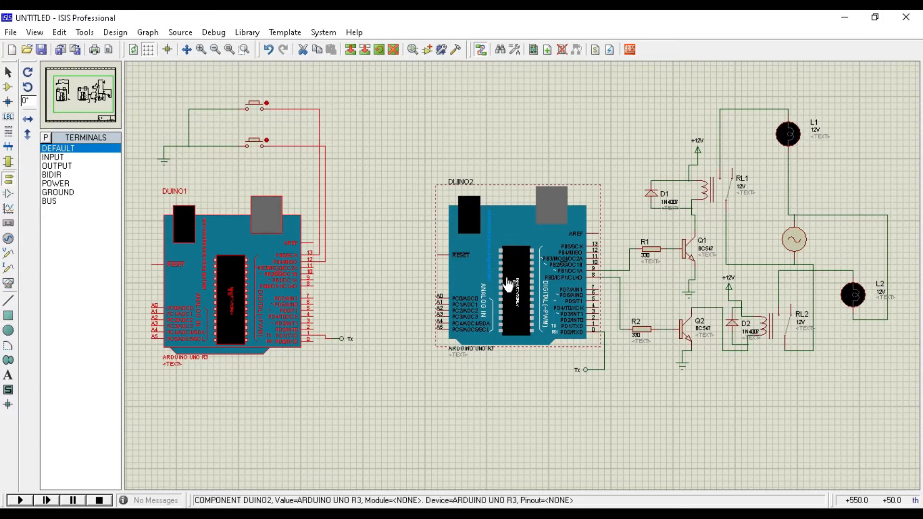
pyautogui.doubleClick(505, 277)
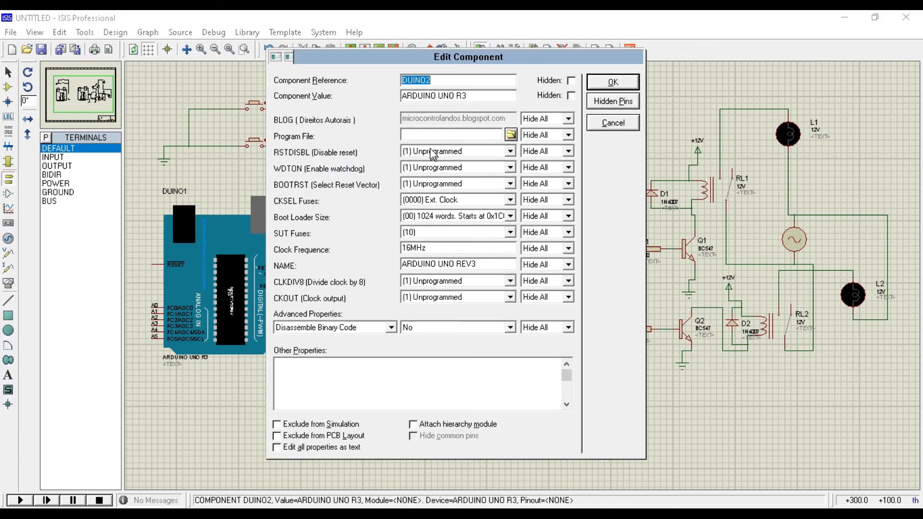
pyautogui.click(421, 136)
pyautogui.hotkey('ctrl', 'v')
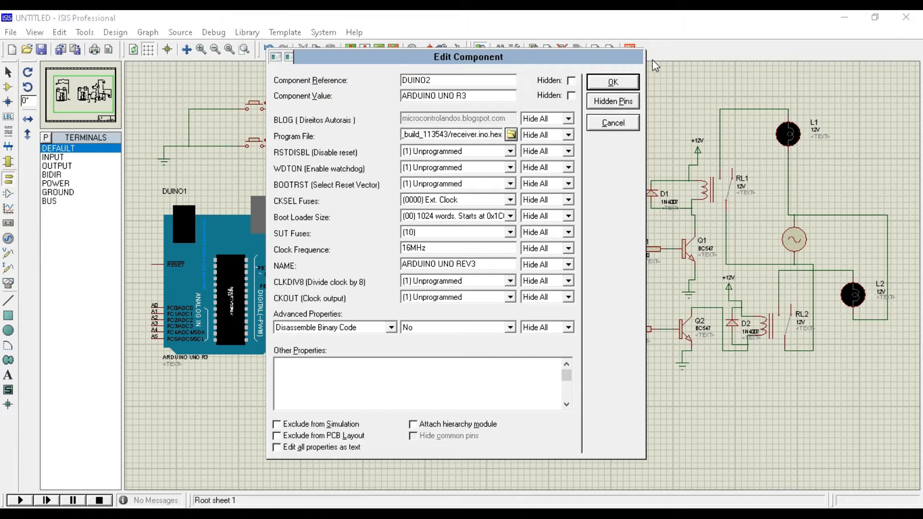
pyautogui.click(614, 82)
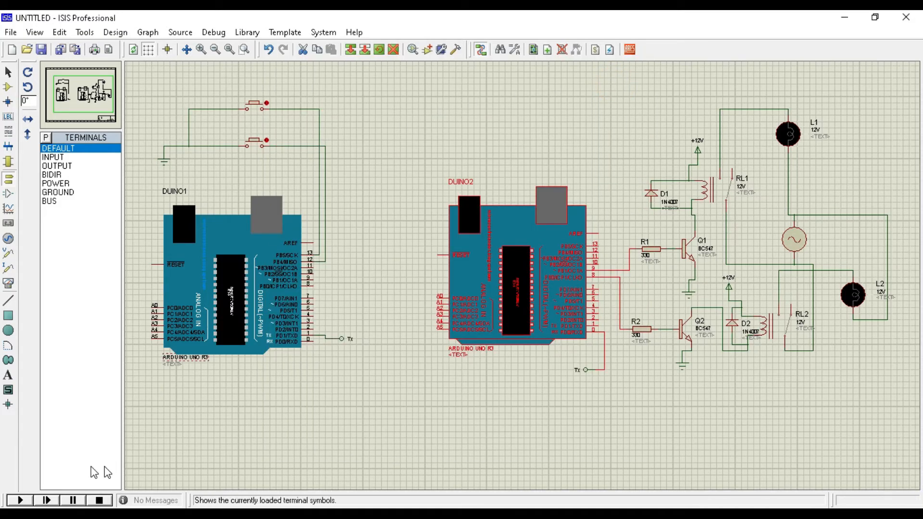
pyautogui.click(243, 412)
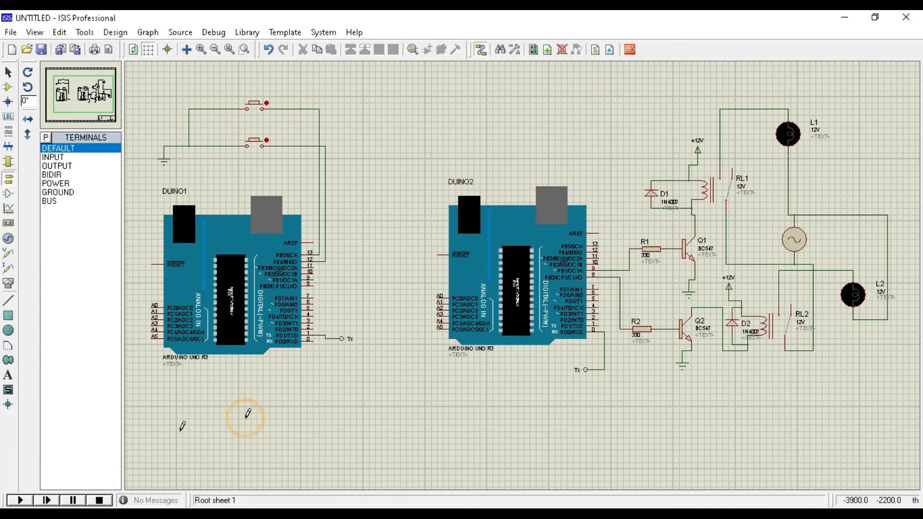
# Step: Run the simulation and test the lamps by closing and reopening the upper push button, followed by the lower one
pyautogui.click(29, 500)
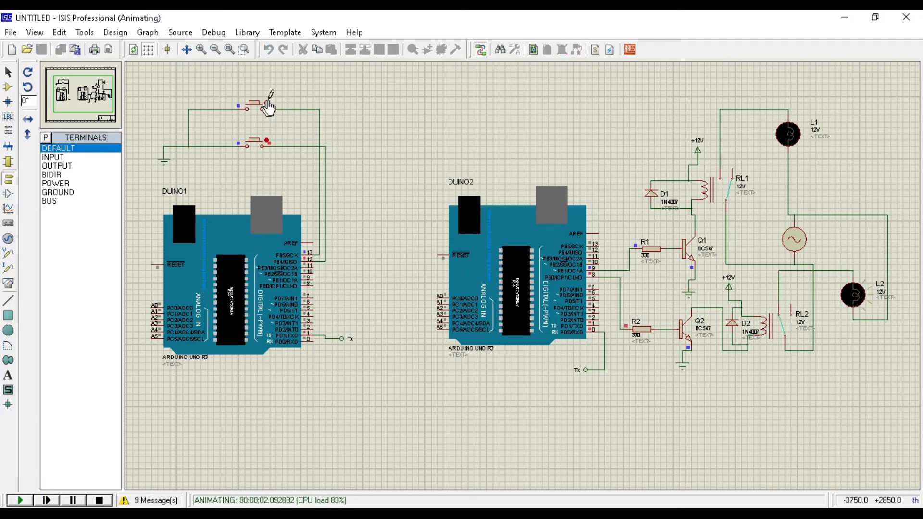
pyautogui.click(256, 103)
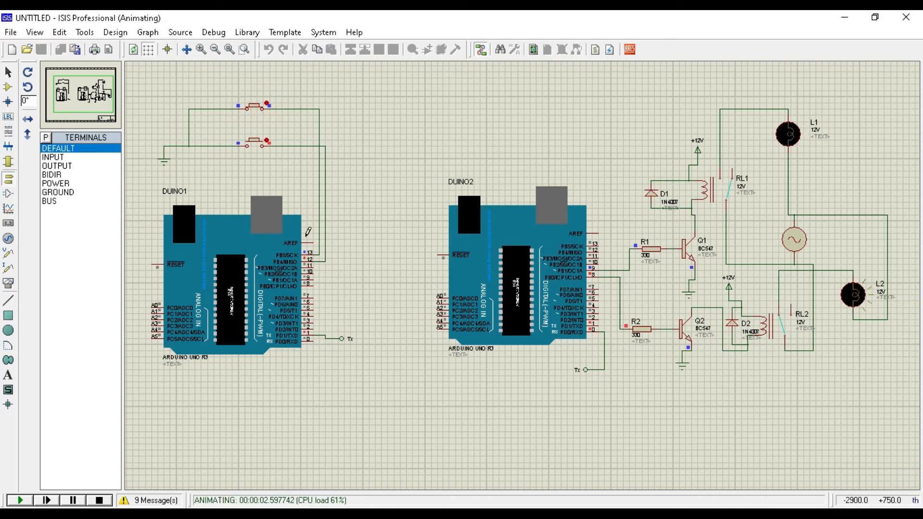
pyautogui.click(261, 102)
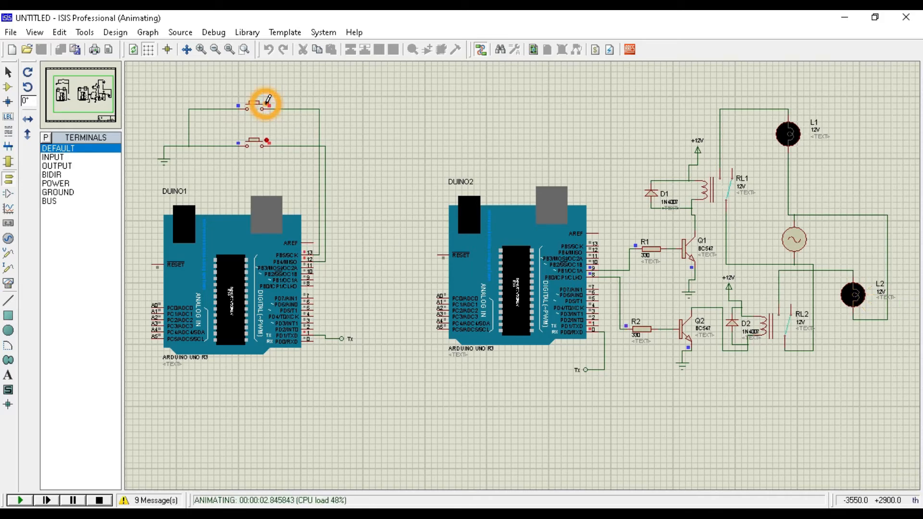
pyautogui.click(268, 139)
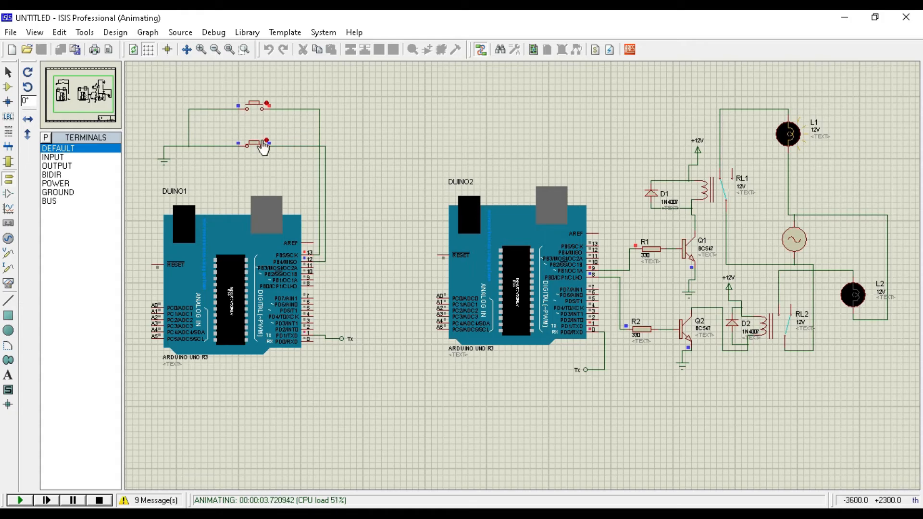
pyautogui.click(268, 139)
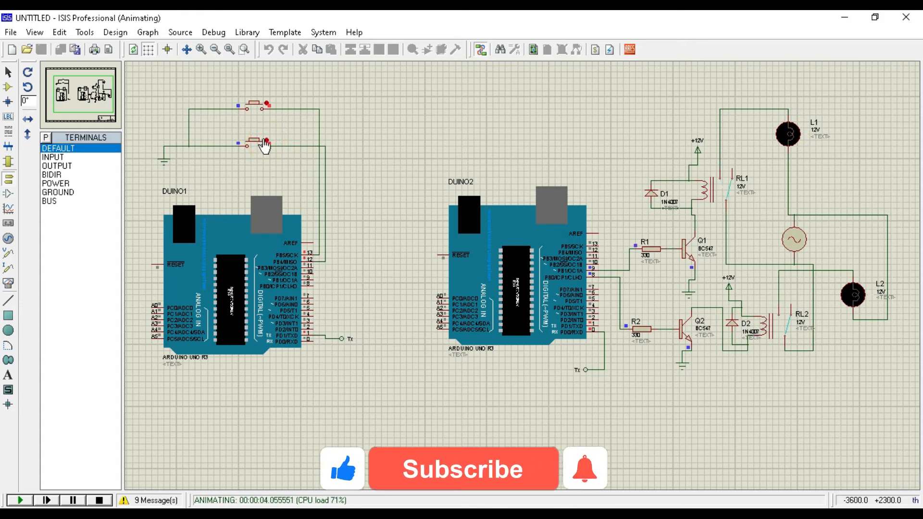
# Step: Test both lamps together by latching both push buttons closed, and release both buttons again
pyautogui.click(262, 102)
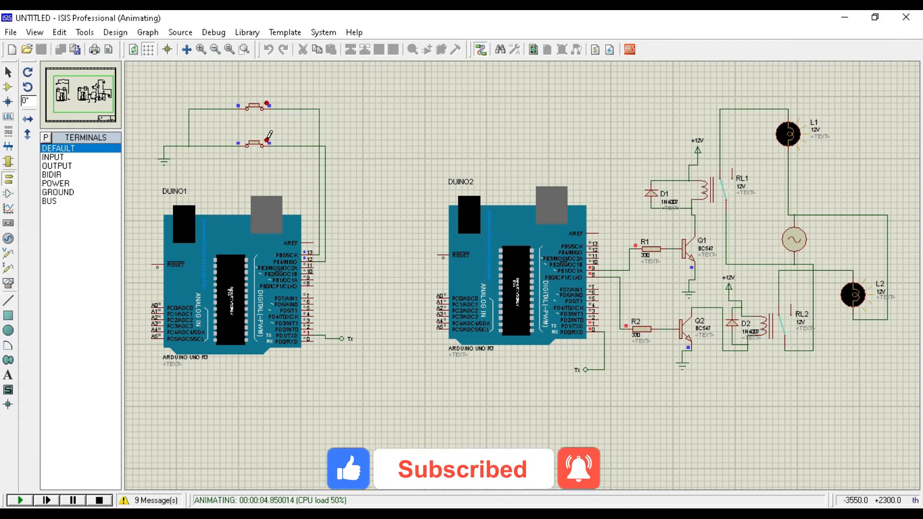
pyautogui.click(267, 142)
pyautogui.click(268, 102)
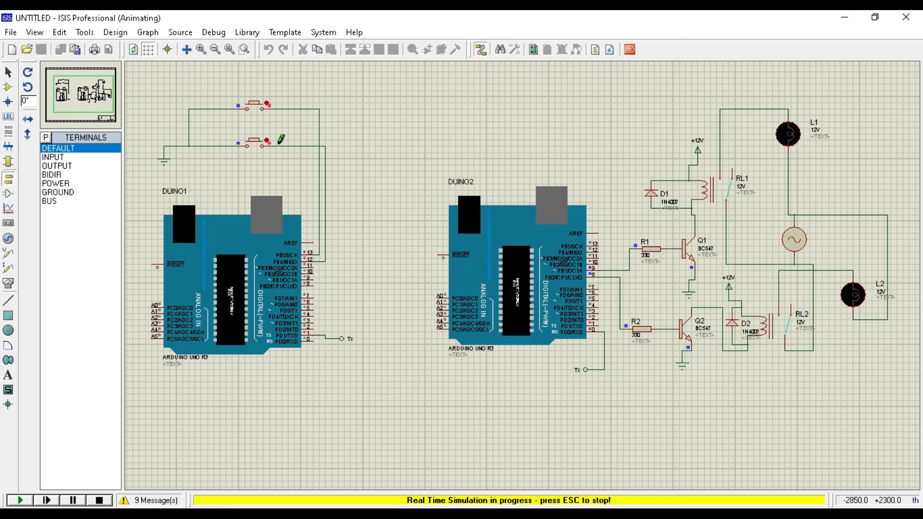
# Step: Operate the lower and upper push buttons momentarily once more and stop the simulation
pyautogui.click(262, 152)
pyautogui.click(261, 147)
pyautogui.click(252, 110)
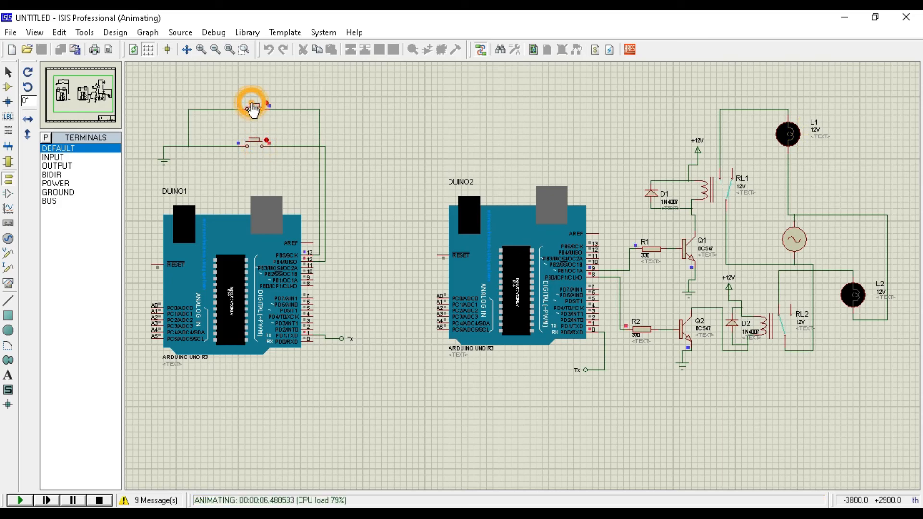
pyautogui.click(253, 112)
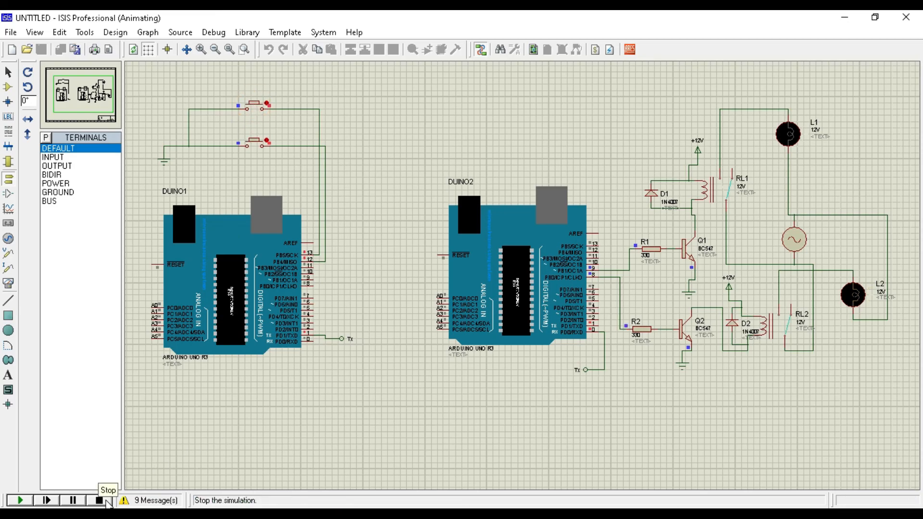
pyautogui.click(99, 501)
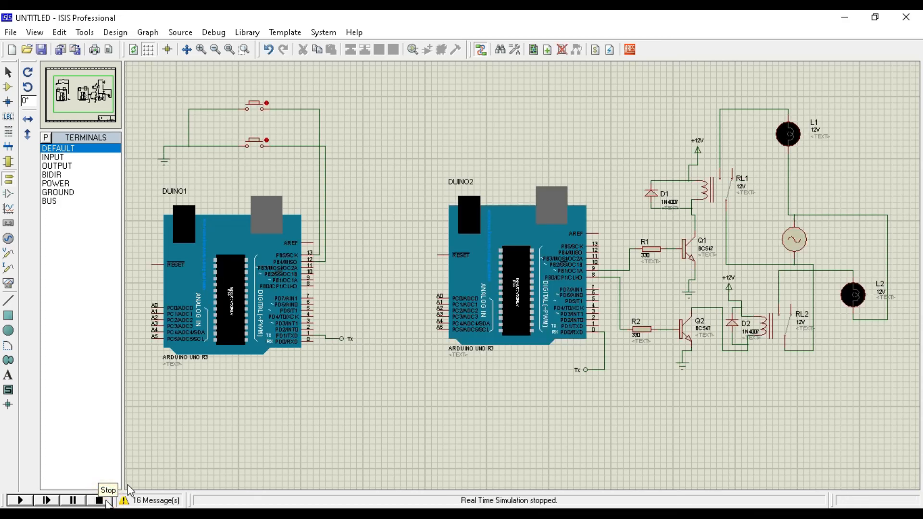